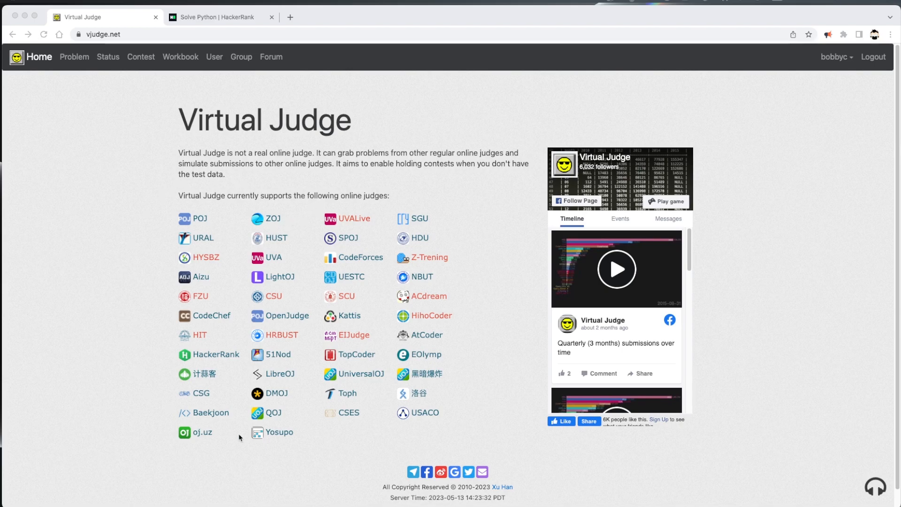
Open the Python If-Else challenge from HackerRank's easy Python challenge list.
{"action": "left_click", "coordinate": [97, 326]}
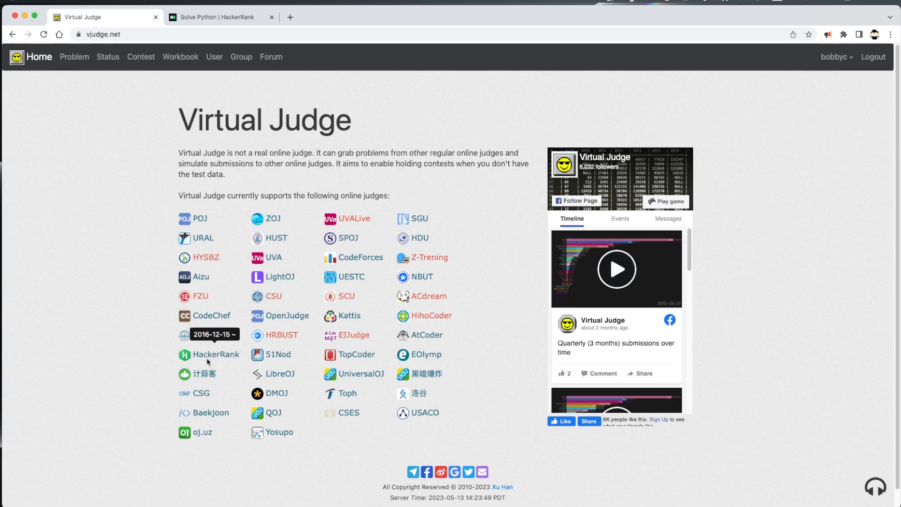
{"action": "left_click", "coordinate": [218, 16]}
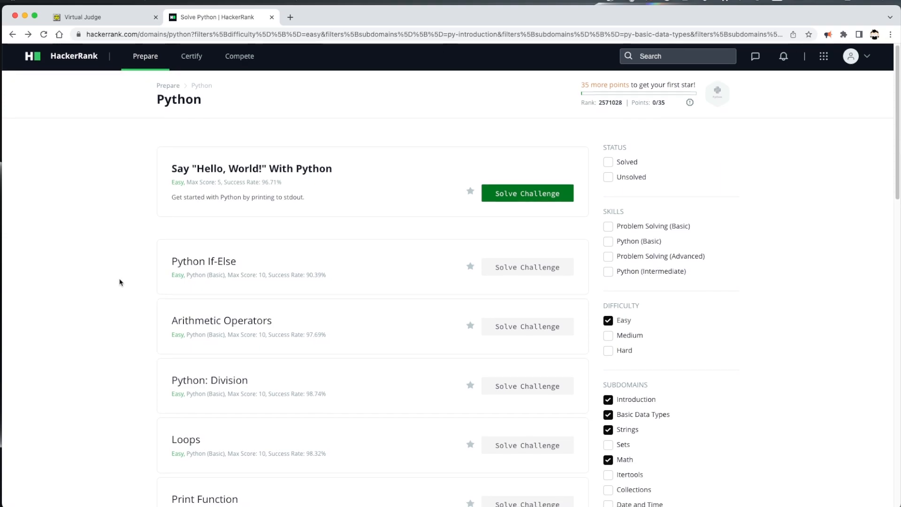
{"action": "scroll", "coordinate": [120, 282], "scroll_direction": "down", "scroll_amount": 3}
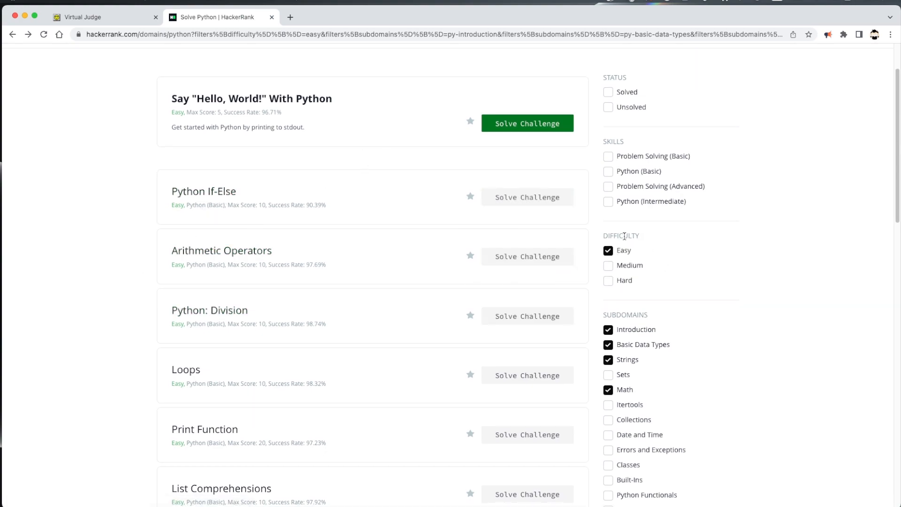
{"action": "scroll", "coordinate": [710, 330], "scroll_direction": "down", "scroll_amount": 1}
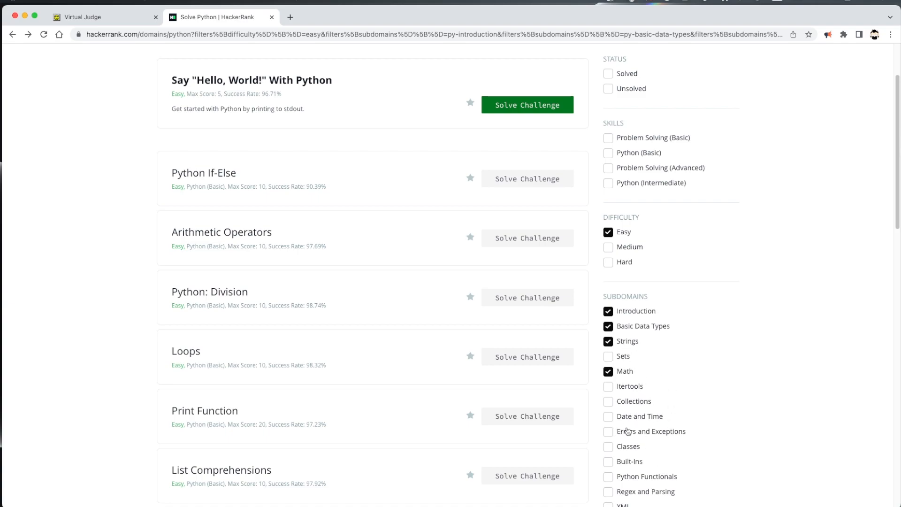
{"action": "scroll", "coordinate": [115, 304], "scroll_direction": "down", "scroll_amount": 3}
{"action": "scroll", "coordinate": [112, 308], "scroll_direction": "up", "scroll_amount": 3}
{"action": "scroll", "coordinate": [113, 308], "scroll_direction": "up", "scroll_amount": 2}
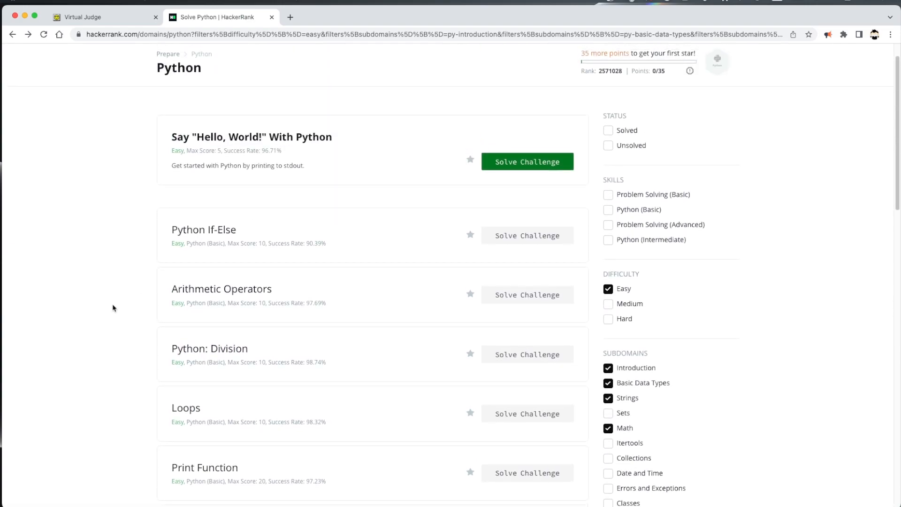
{"action": "left_click", "coordinate": [331, 228]}
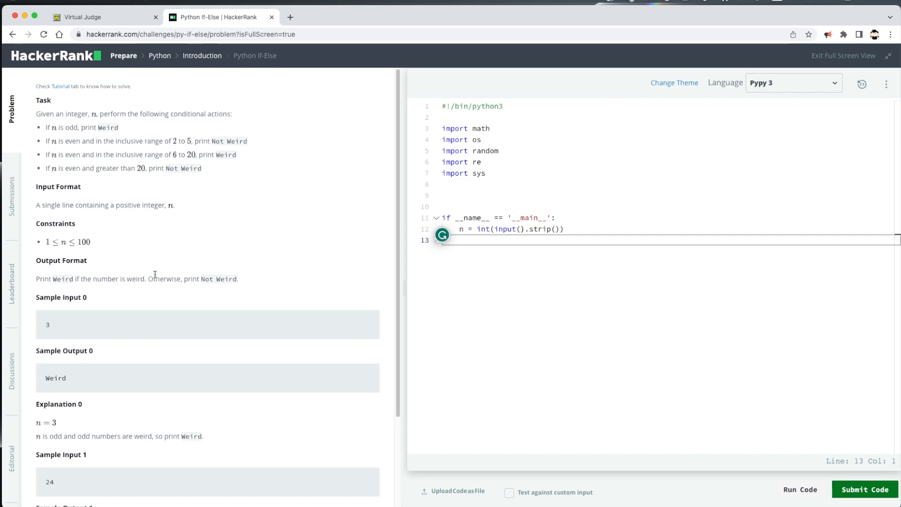
Go back to the Python challenge list and open the Arithmetic Operators challenge.
{"action": "scroll", "coordinate": [168, 303], "scroll_direction": "down", "scroll_amount": 1}
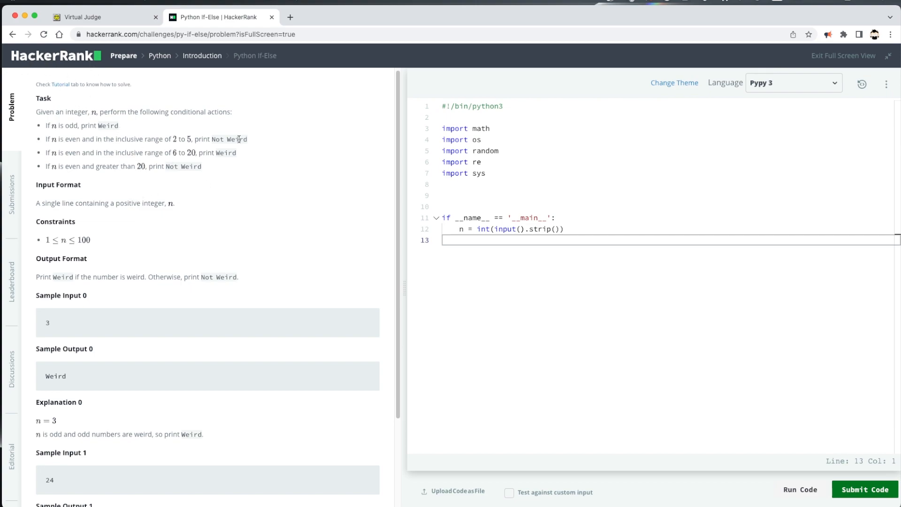
{"action": "left_click_drag", "start_coordinate": [176, 34], "coordinate": [208, 36]}
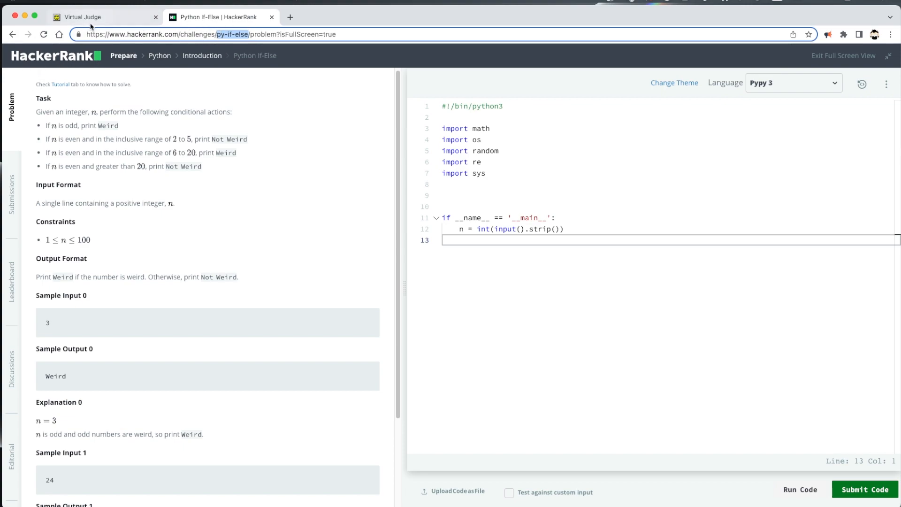
{"action": "left_click", "coordinate": [13, 34]}
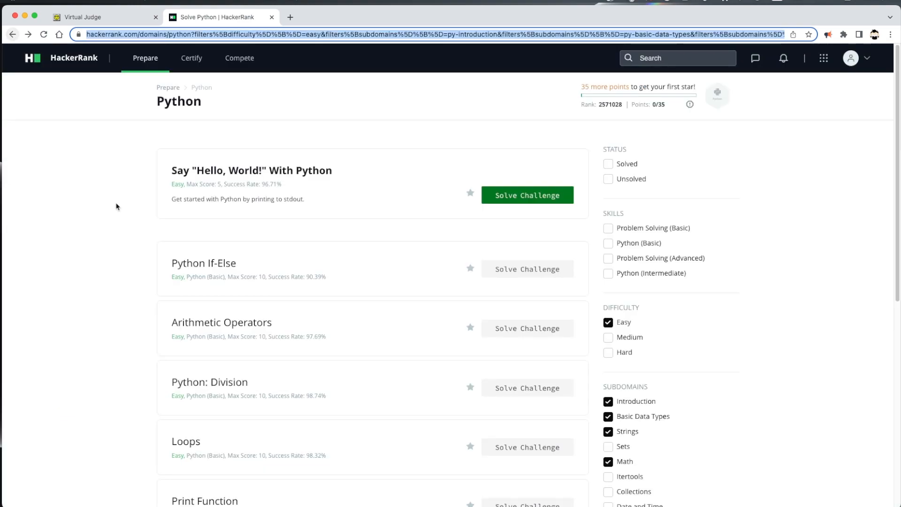
{"action": "left_click", "coordinate": [252, 334]}
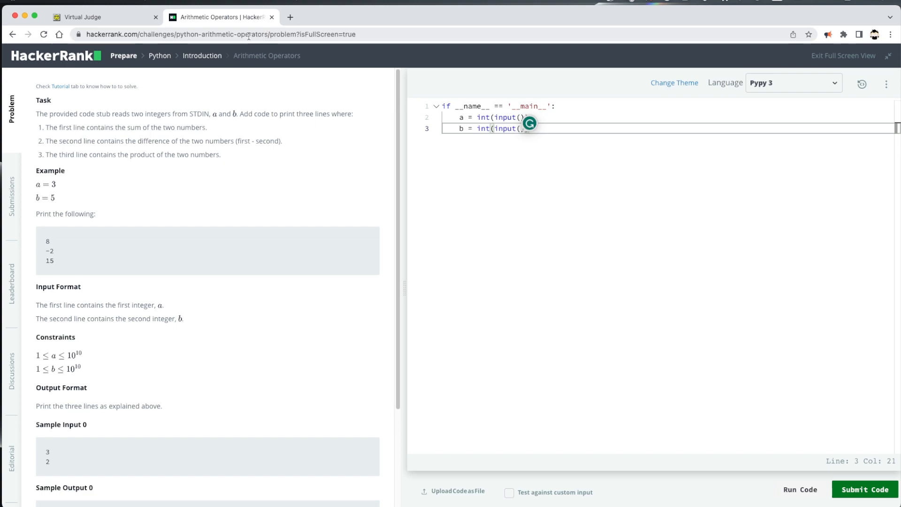
From Virtual Judge's My Contests list, bring up the Create Contest form and focus its Title.
{"action": "left_click", "coordinate": [84, 17]}
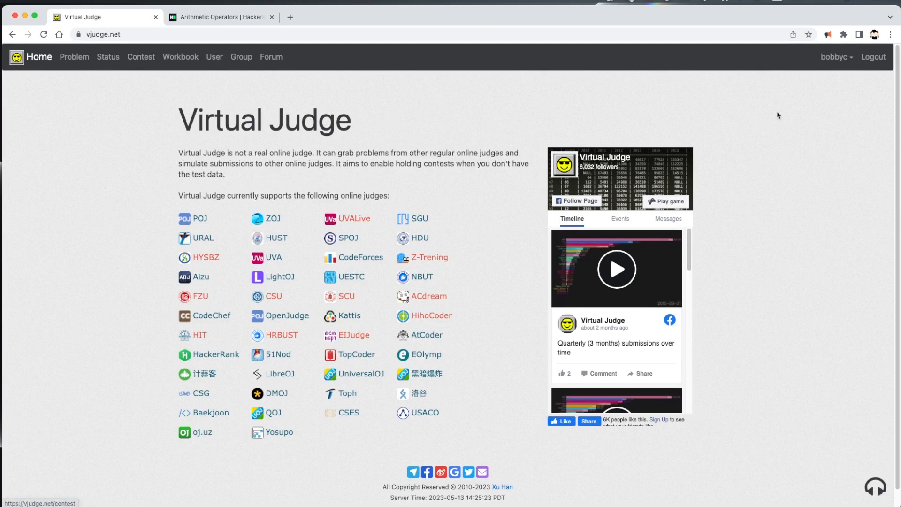
{"action": "left_click", "coordinate": [136, 63]}
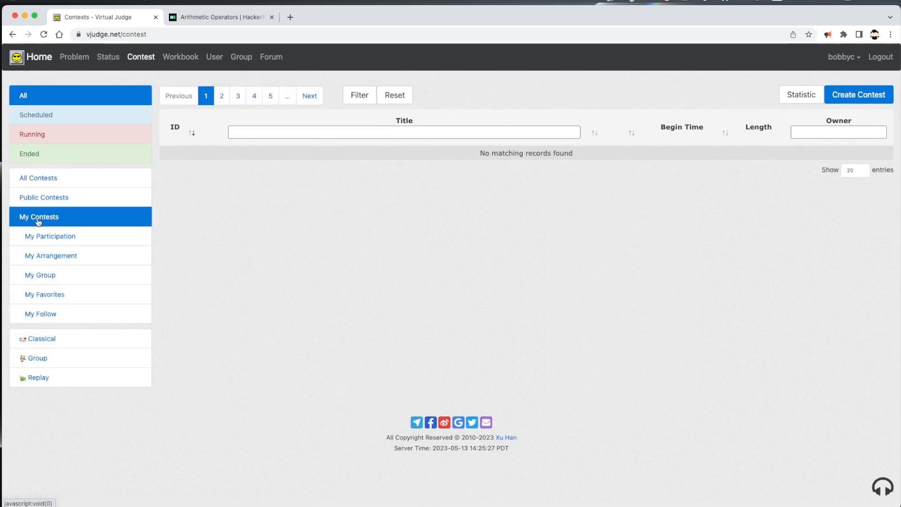
{"action": "left_click", "coordinate": [858, 96]}
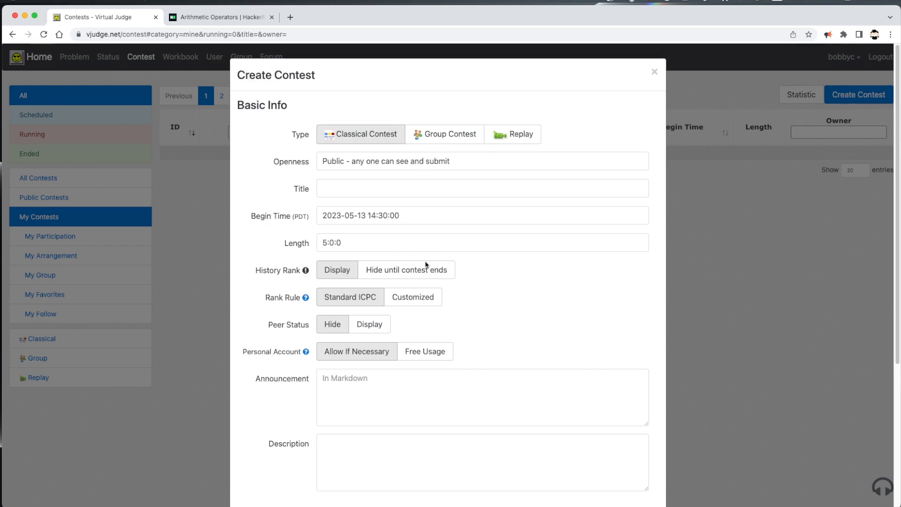
{"action": "left_click", "coordinate": [352, 192]}
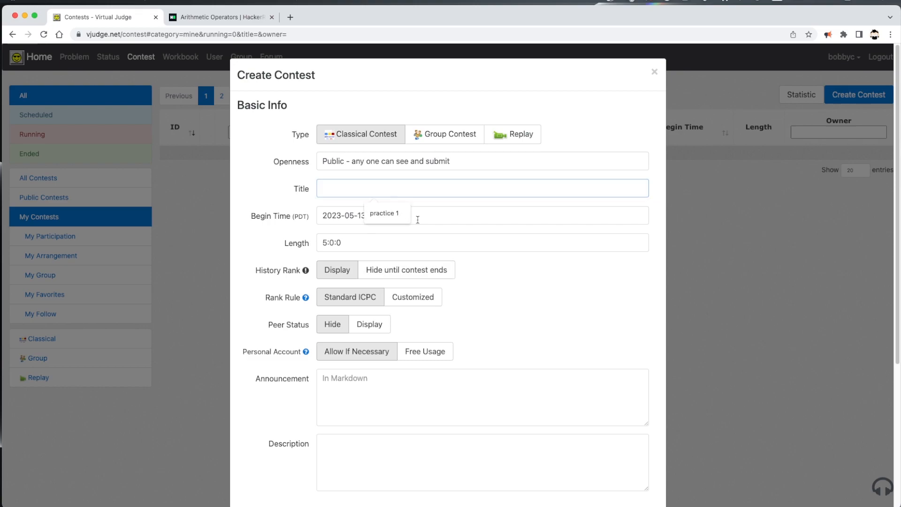
Title the contest 'practice 1', set begin minutes to 27 and length to 1:0:0.
{"action": "left_click", "coordinate": [391, 216]}
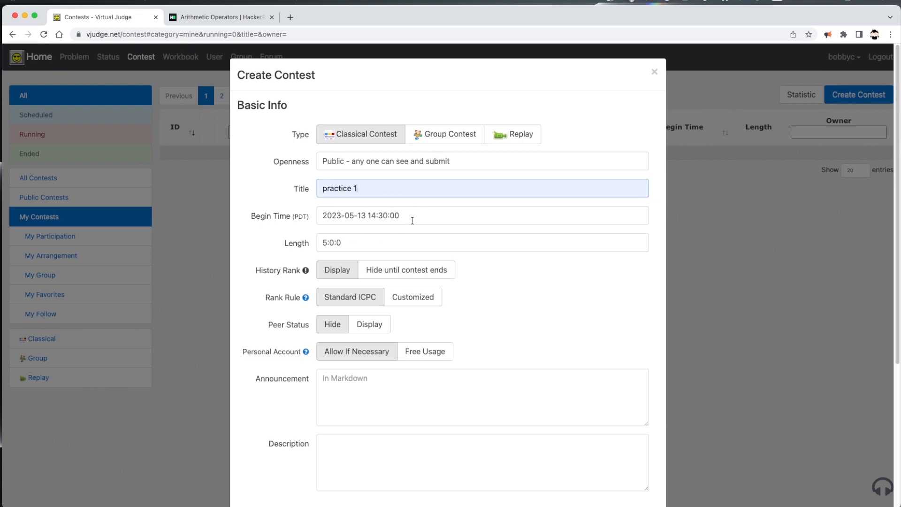
{"action": "left_click", "coordinate": [384, 216]}
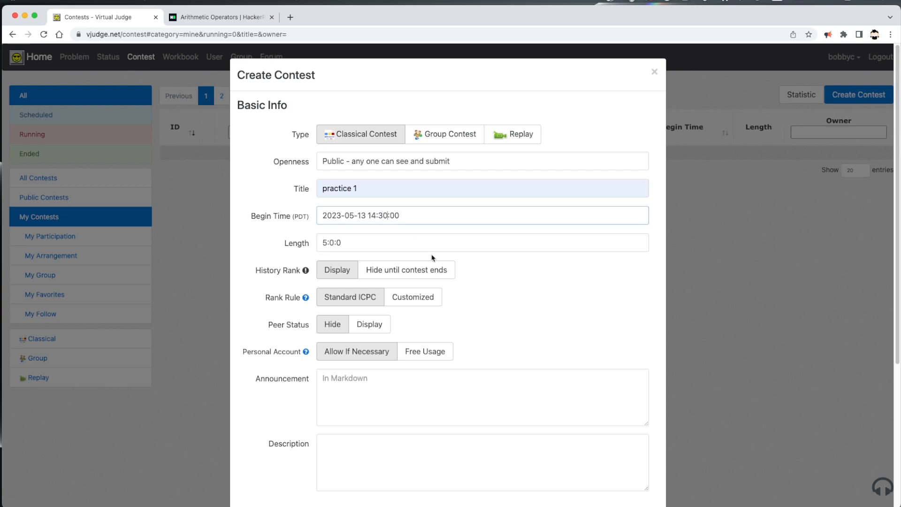
{"action": "key", "text": "BackSpace"}
{"action": "type", "text": "27"}
{"action": "left_click", "coordinate": [325, 243]}
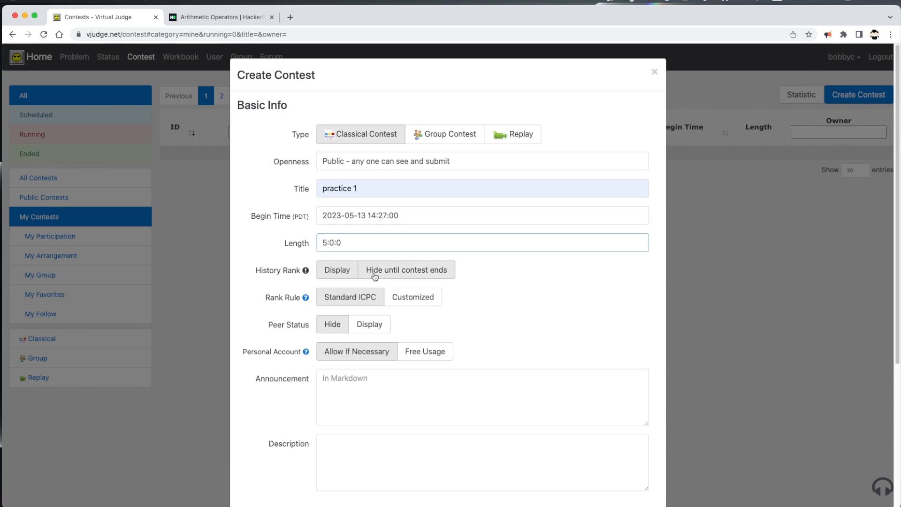
{"action": "key", "text": "BackSpace"}
{"action": "type", "text": "1"}
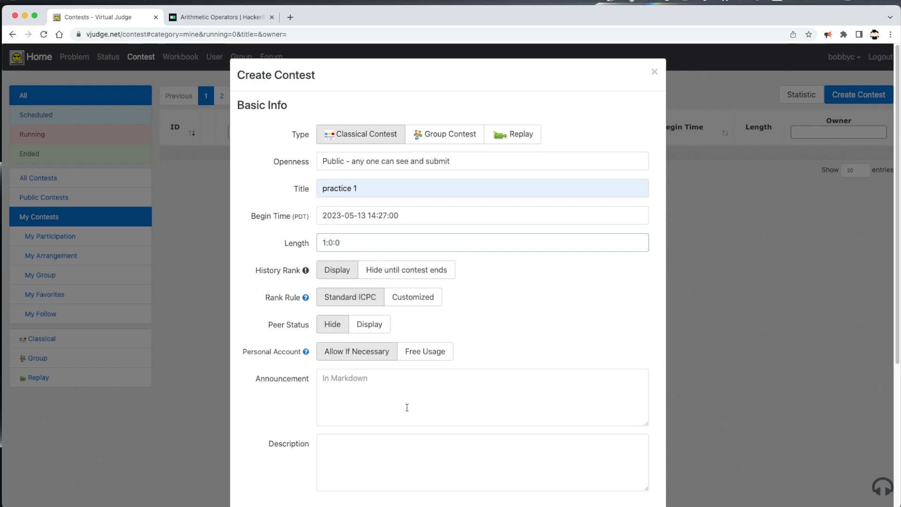
Review the lower contest options, keeping Standard ICPC ranking, then bring up the Openness choices.
{"action": "scroll", "coordinate": [298, 342], "scroll_direction": "down", "scroll_amount": 2}
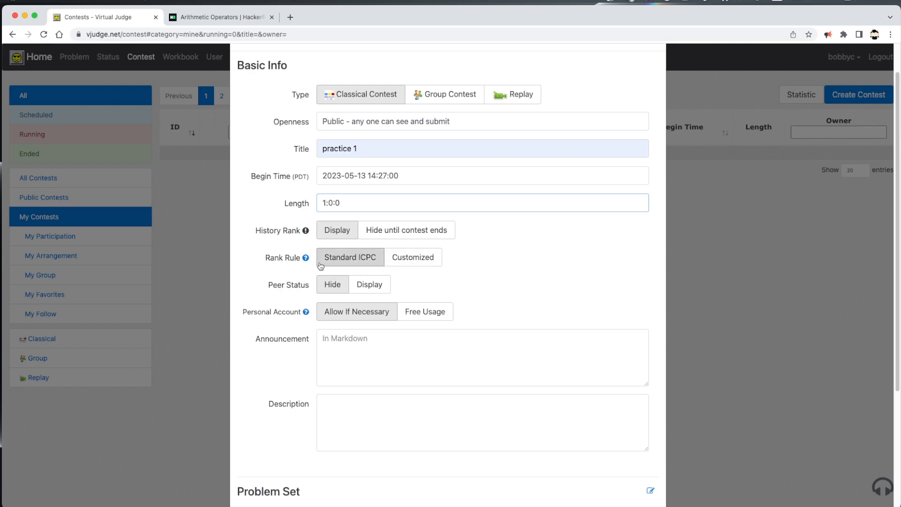
{"action": "left_click", "coordinate": [423, 259]}
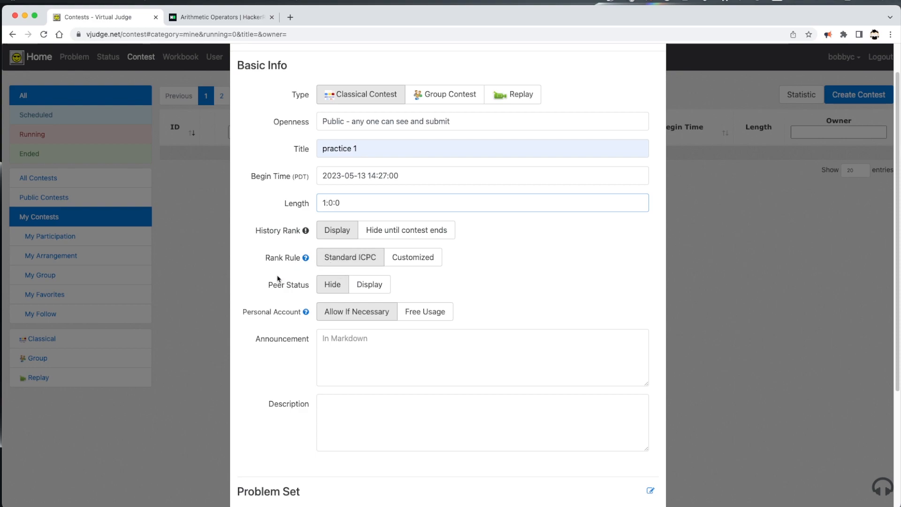
{"action": "scroll", "coordinate": [295, 292], "scroll_direction": "down", "scroll_amount": 5}
{"action": "scroll", "coordinate": [296, 292], "scroll_direction": "up", "scroll_amount": 3}
{"action": "scroll", "coordinate": [292, 292], "scroll_direction": "up", "scroll_amount": 1}
{"action": "left_click", "coordinate": [383, 103]}
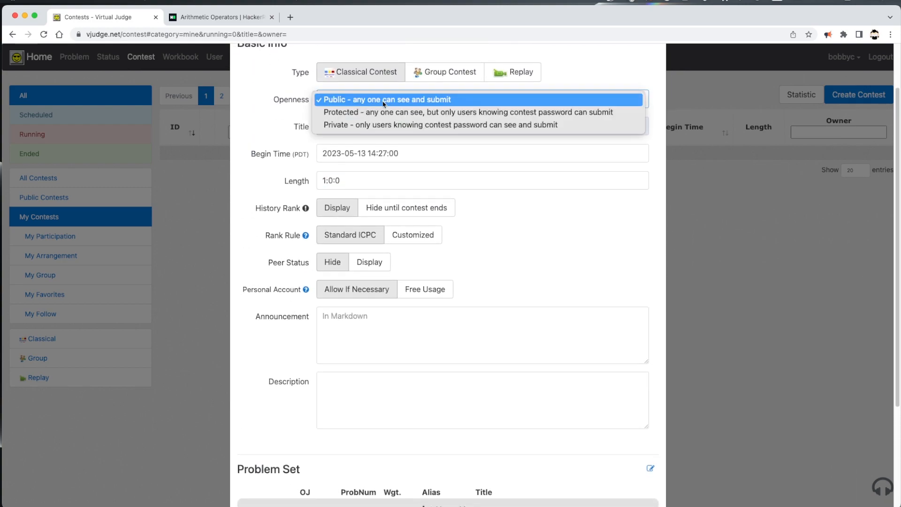
Make the contest Protected using the saved contest password.
{"action": "left_click", "coordinate": [380, 113]}
{"action": "left_click", "coordinate": [371, 123]}
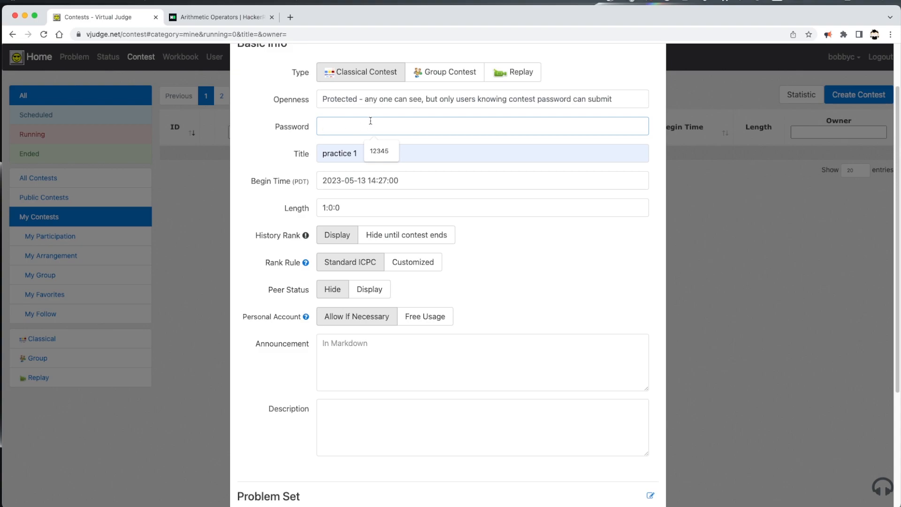
{"action": "left_click", "coordinate": [384, 152]}
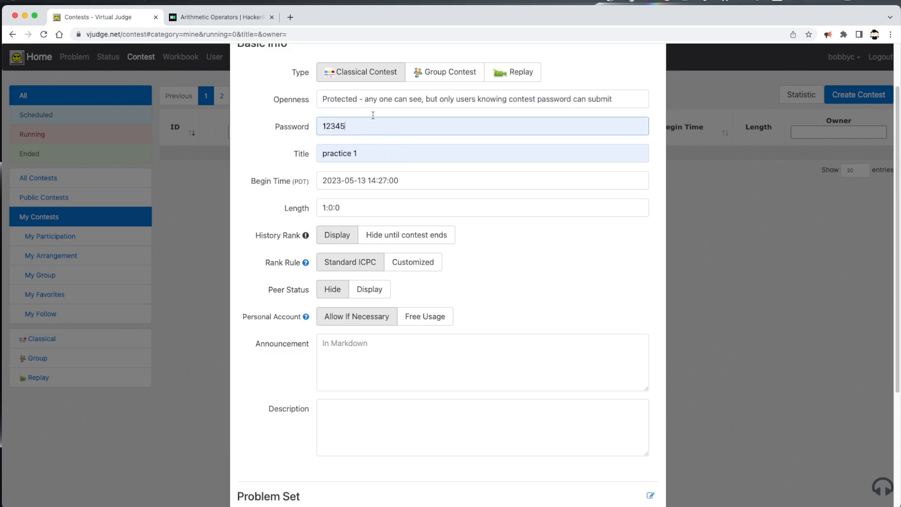
Enter the description 'strings, datatypes, and math' and add an empty problem row.
{"action": "scroll", "coordinate": [273, 241], "scroll_direction": "down", "scroll_amount": 1}
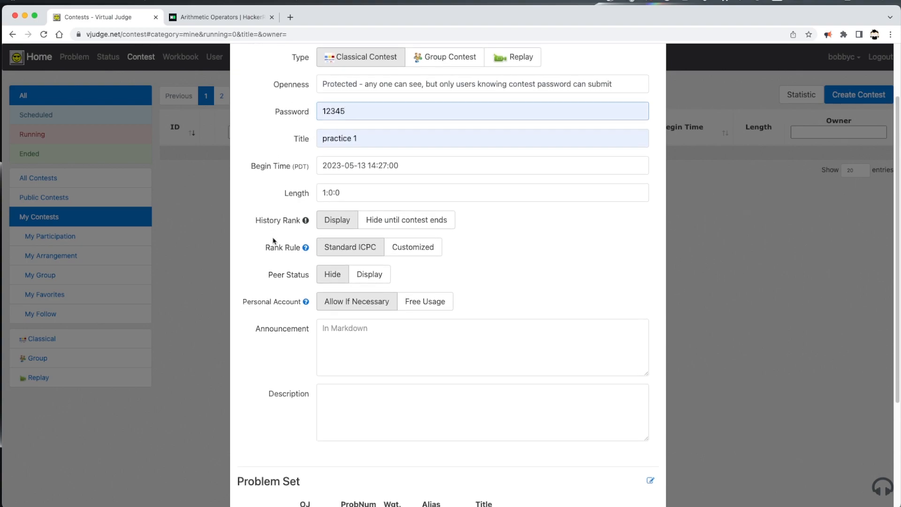
{"action": "scroll", "coordinate": [289, 329], "scroll_direction": "down", "scroll_amount": 4}
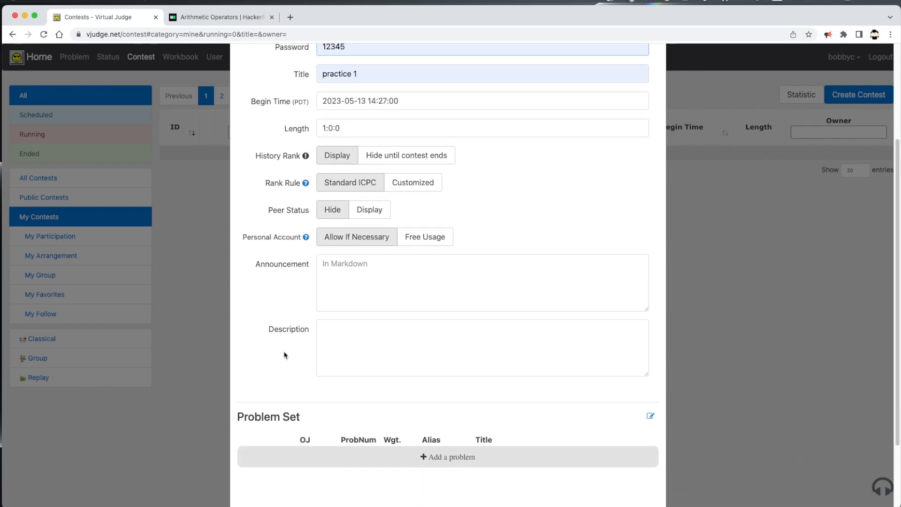
{"action": "left_click", "coordinate": [352, 346]}
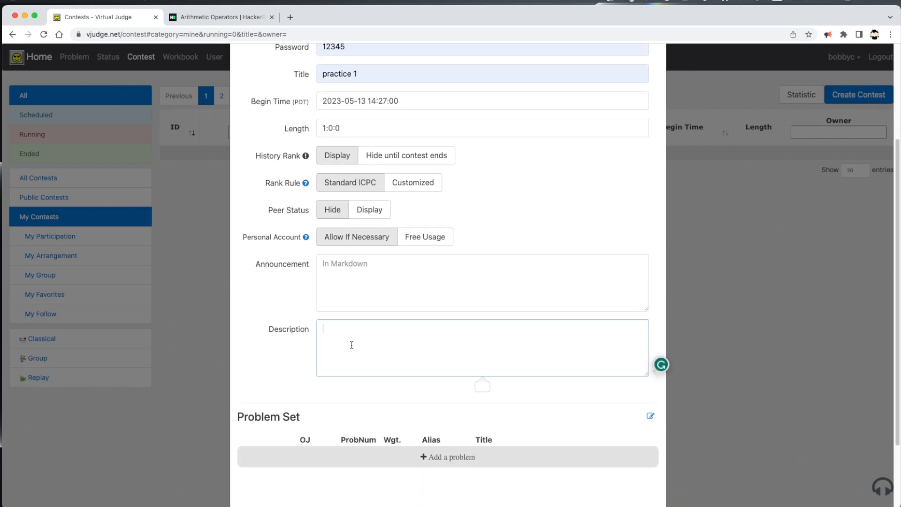
{"action": "type", "text": "strings, datatypes, and math"}
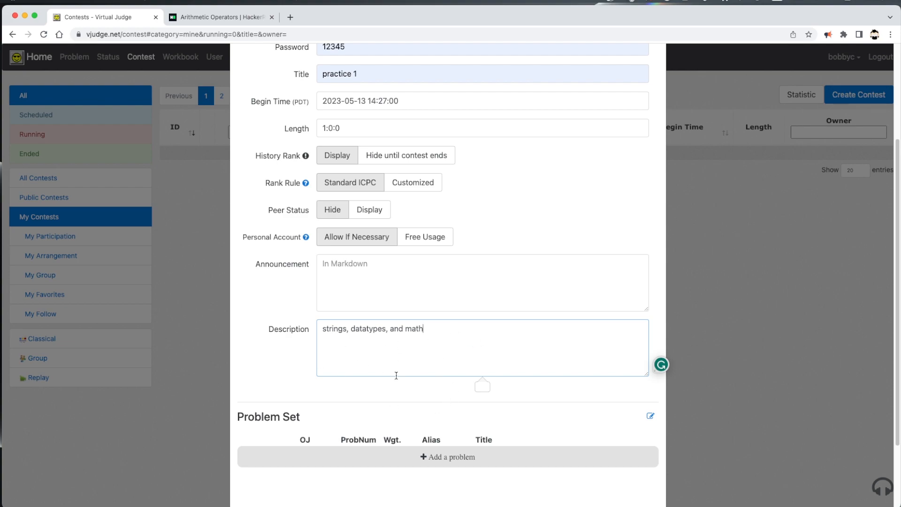
{"action": "scroll", "coordinate": [316, 389], "scroll_direction": "down", "scroll_amount": 2}
{"action": "scroll", "coordinate": [376, 404], "scroll_direction": "down", "scroll_amount": 3}
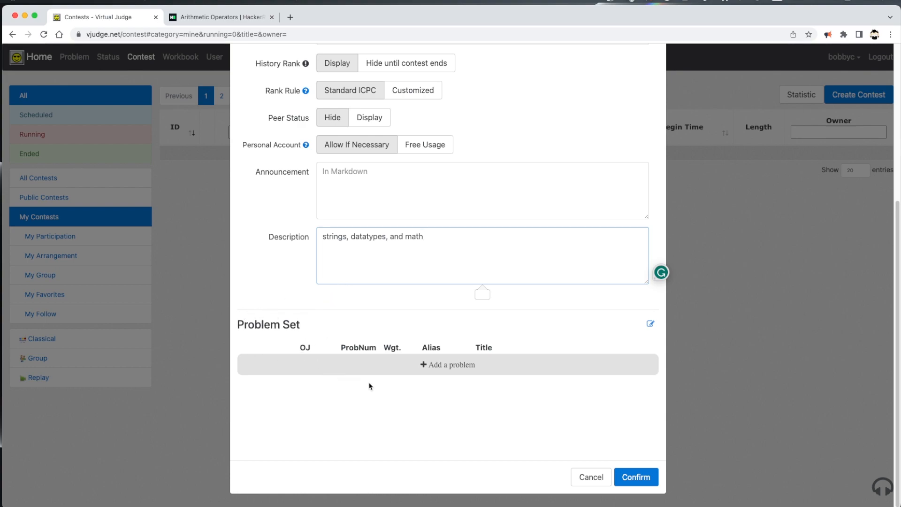
{"action": "left_click", "coordinate": [438, 365]}
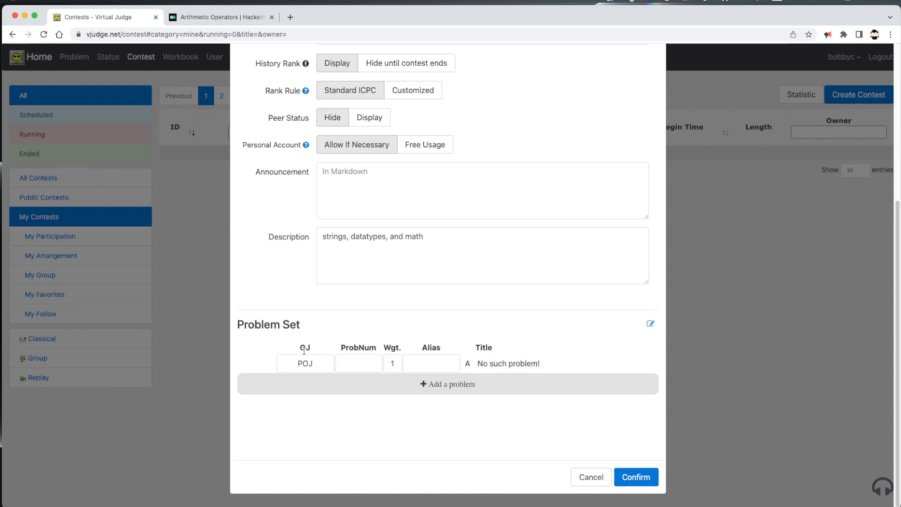
Make problem A HackerRank's py-if-else by choosing HackerRank and pasting its problem id.
{"action": "left_click", "coordinate": [314, 366]}
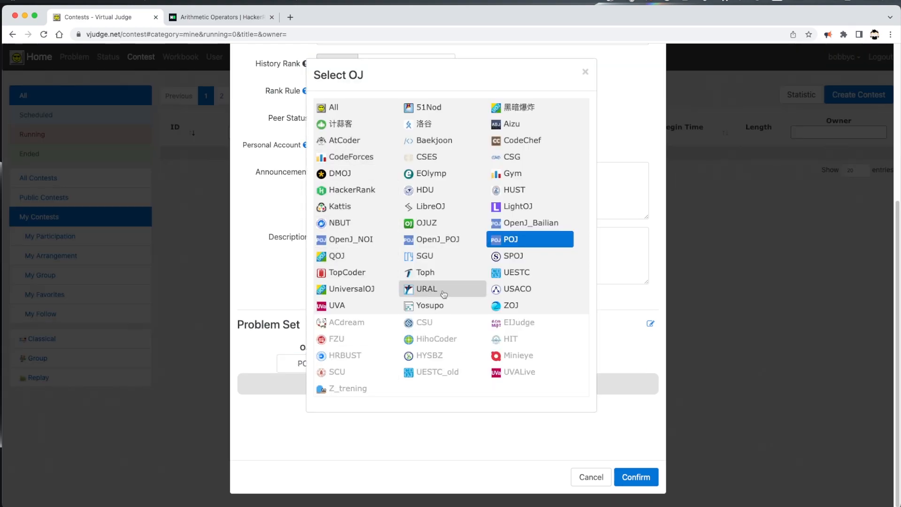
{"action": "left_click", "coordinate": [358, 190]}
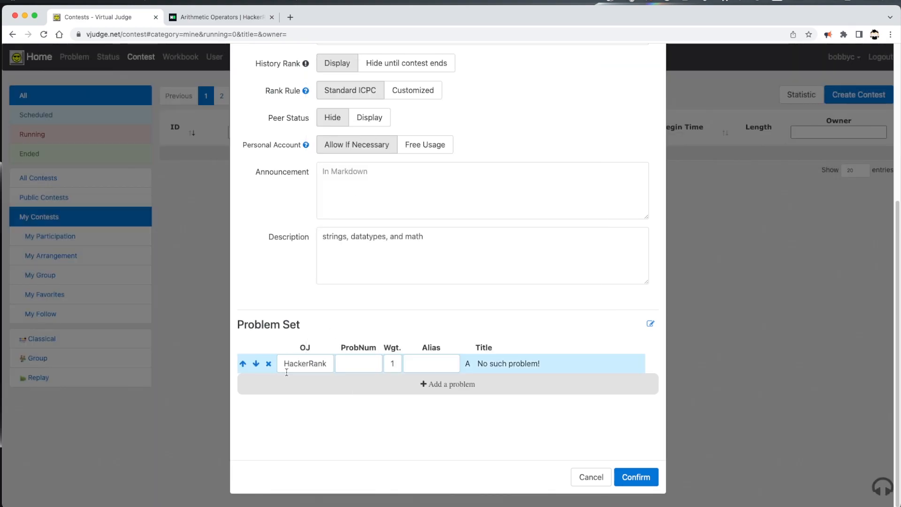
{"action": "left_click", "coordinate": [351, 364]}
{"action": "type", "text": "py-if-else"}
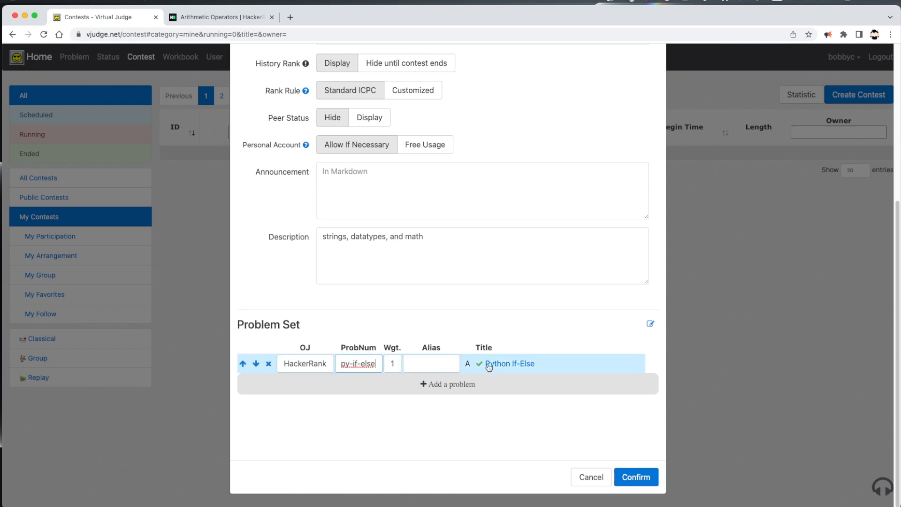
{"action": "left_click", "coordinate": [417, 365]}
Add a second problem row and select 'python-arithmetic-operators' from the HackerRank page address.
{"action": "left_click", "coordinate": [427, 384]}
{"action": "left_click", "coordinate": [364, 384]}
{"action": "left_click", "coordinate": [207, 17]}
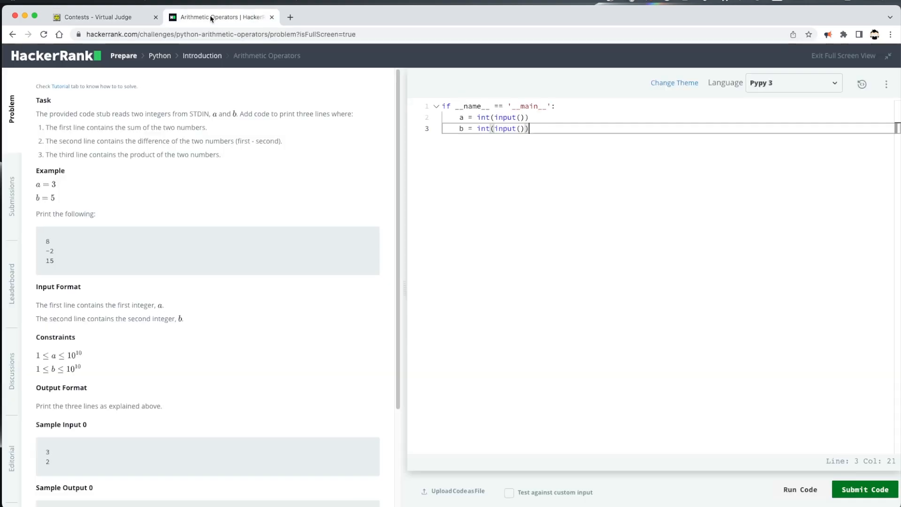
{"action": "left_click", "coordinate": [196, 37]}
{"action": "left_click", "coordinate": [267, 35]}
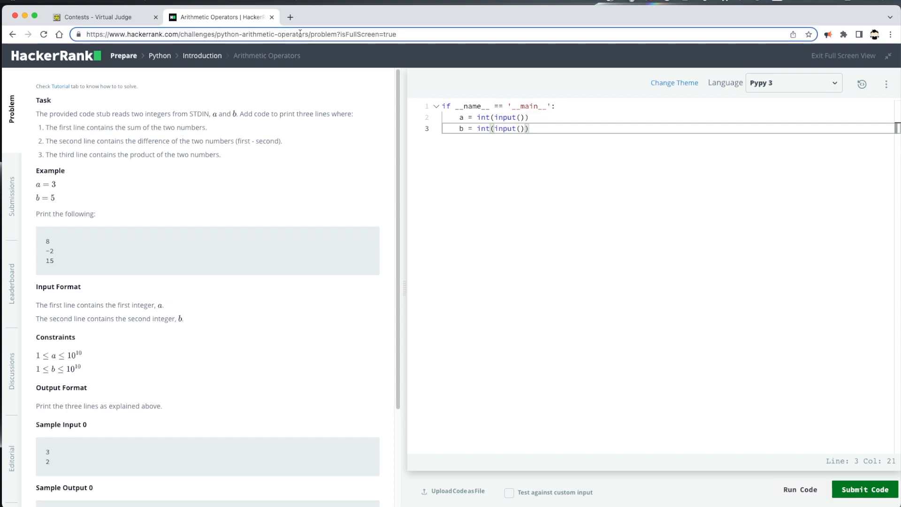
{"action": "left_click_drag", "start_coordinate": [307, 34], "coordinate": [219, 35]}
{"action": "key", "text": "ctrl+c"}
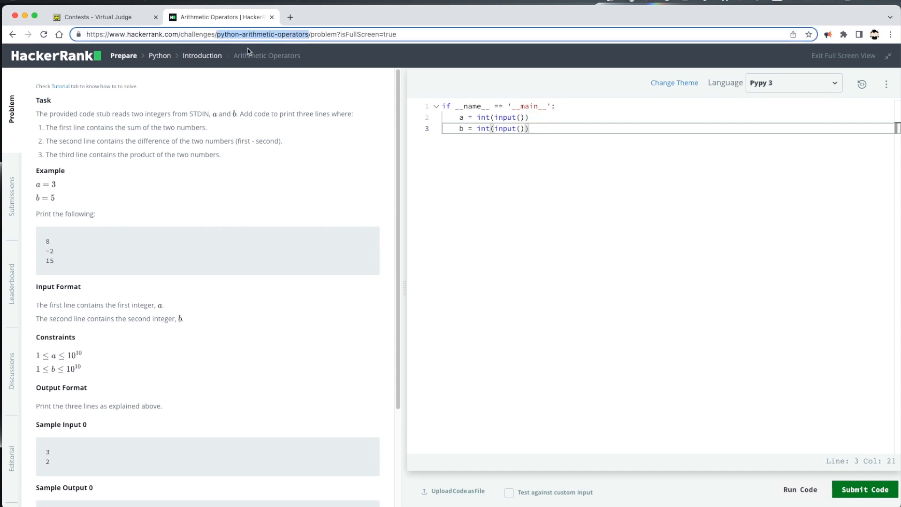
Set problem B's number to python-arithmetic-operators with alias 2.
{"action": "left_click", "coordinate": [96, 17]}
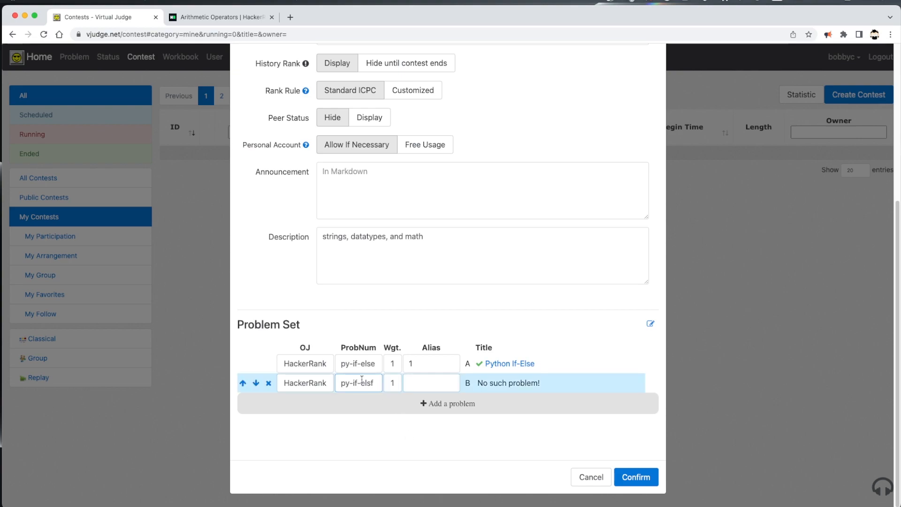
{"action": "key", "text": "ctrl+a"}
{"action": "key", "text": "ctrl+v"}
{"action": "key", "text": "BackSpace"}
{"action": "type", "text": "s"}
{"action": "left_click", "coordinate": [430, 383]}
{"action": "type", "text": "2"}
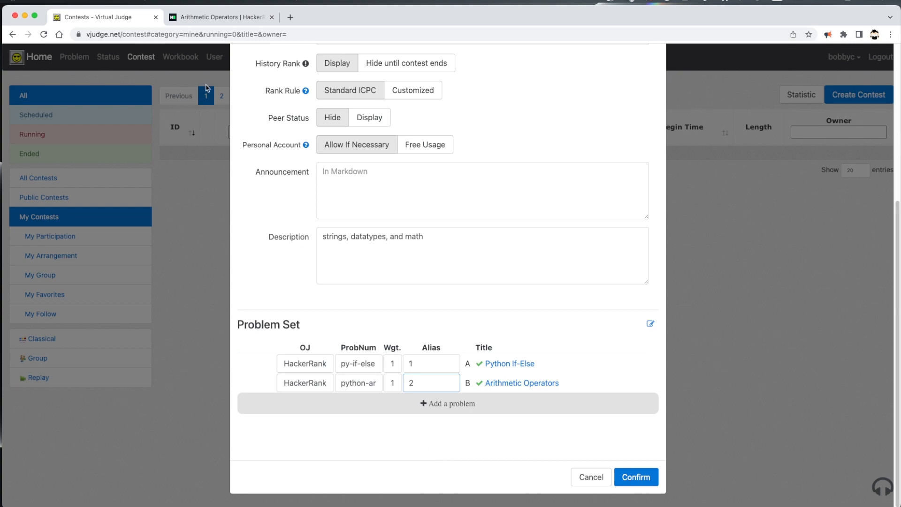
{"action": "left_click", "coordinate": [290, 17]}
Load the Kattis Bijele problem page at open.kattis.com/problems/bijele.
{"action": "type", "text": "katt"}
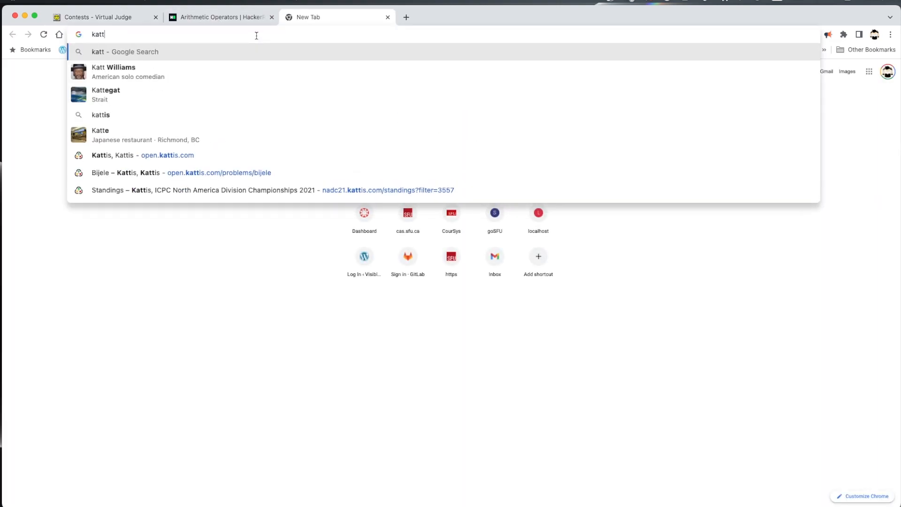
{"action": "type", "text": "is"}
{"action": "key", "text": "Down"}
{"action": "key", "text": "Down"}
{"action": "key", "text": "Down"}
{"action": "key", "text": "Down"}
{"action": "key", "text": "Down"}
{"action": "key", "text": "Down"}
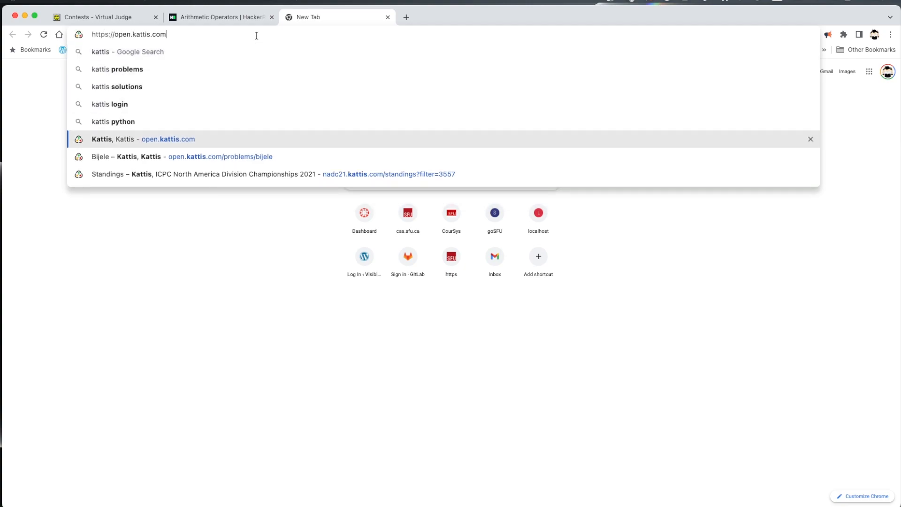
{"action": "key", "text": "Return"}
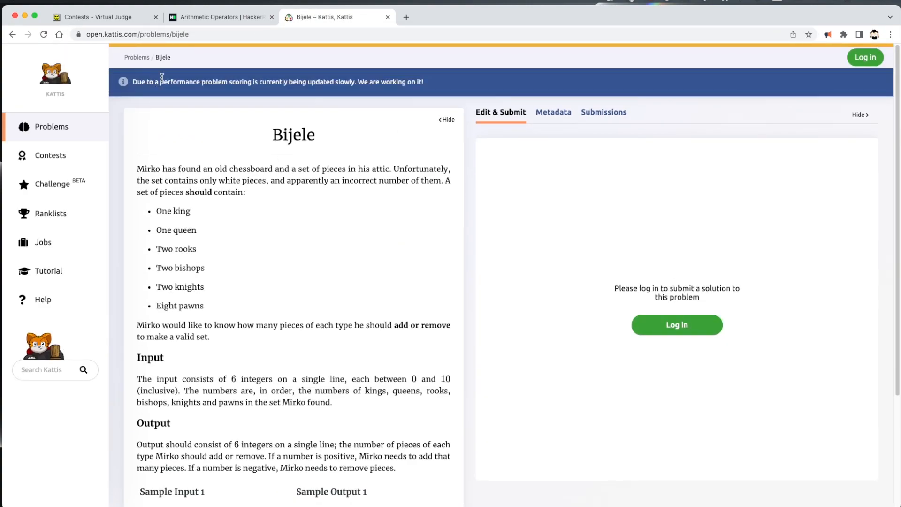
{"action": "left_click", "coordinate": [137, 57]}
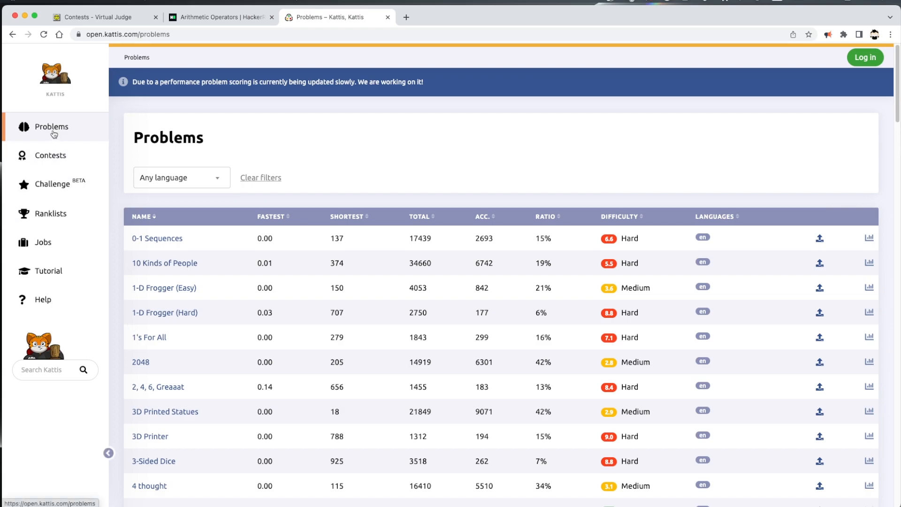
{"action": "left_click", "coordinate": [12, 35]}
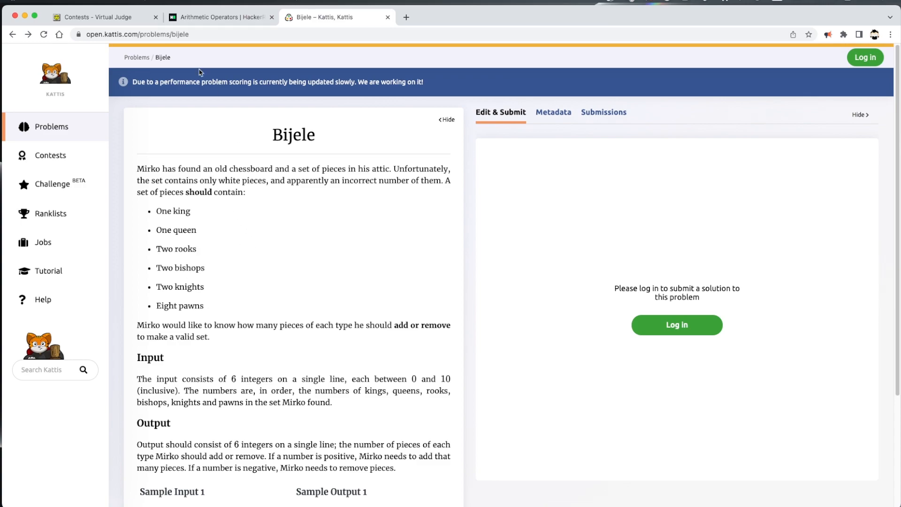
Select the problem id 'bijele' in the Kattis address and return to the contest form.
{"action": "scroll", "coordinate": [340, 340], "scroll_direction": "down", "scroll_amount": 3}
{"action": "scroll", "coordinate": [342, 343], "scroll_direction": "up", "scroll_amount": 3}
{"action": "left_click", "coordinate": [197, 34]}
{"action": "left_click", "coordinate": [183, 35]}
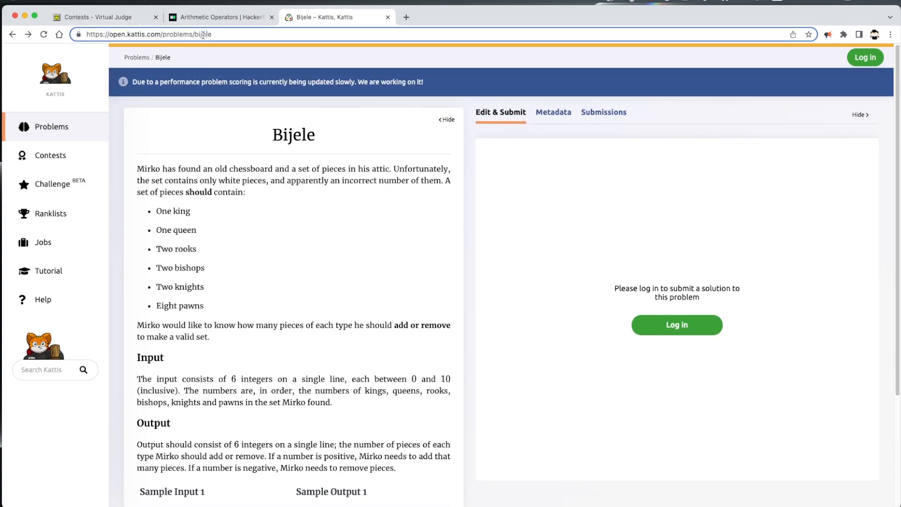
{"action": "left_click_drag", "start_coordinate": [220, 34], "coordinate": [201, 34]}
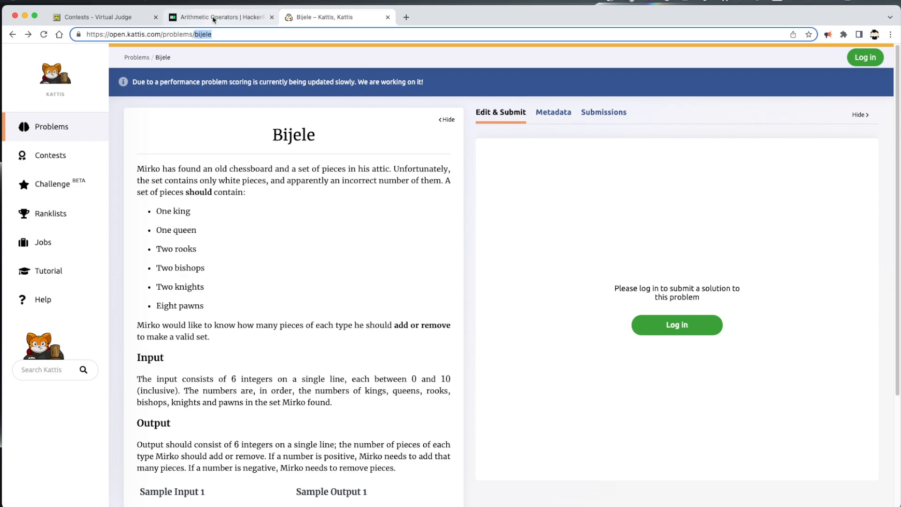
{"action": "left_click", "coordinate": [97, 17]}
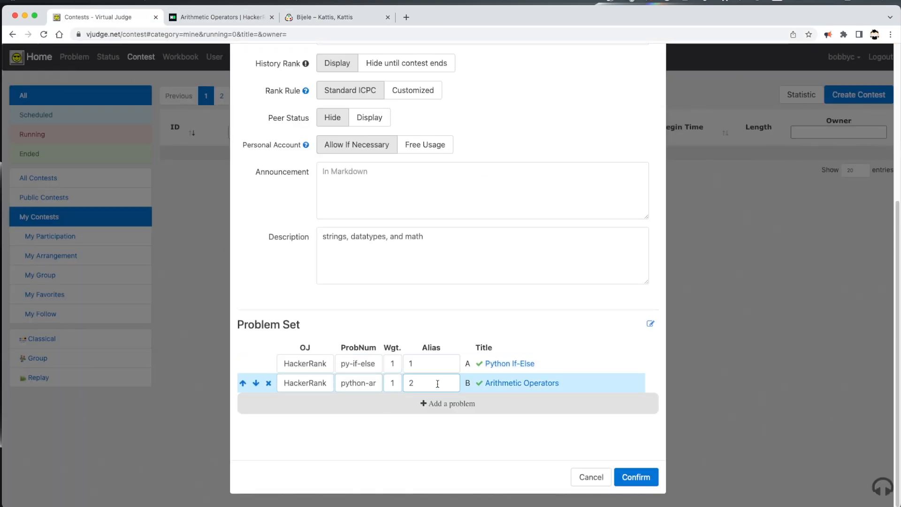
Add Kattis problem bijele as problem C with alias 3 and confirm, hitting the past-begin-time error.
{"action": "left_click", "coordinate": [438, 407]}
{"action": "left_click", "coordinate": [308, 403]}
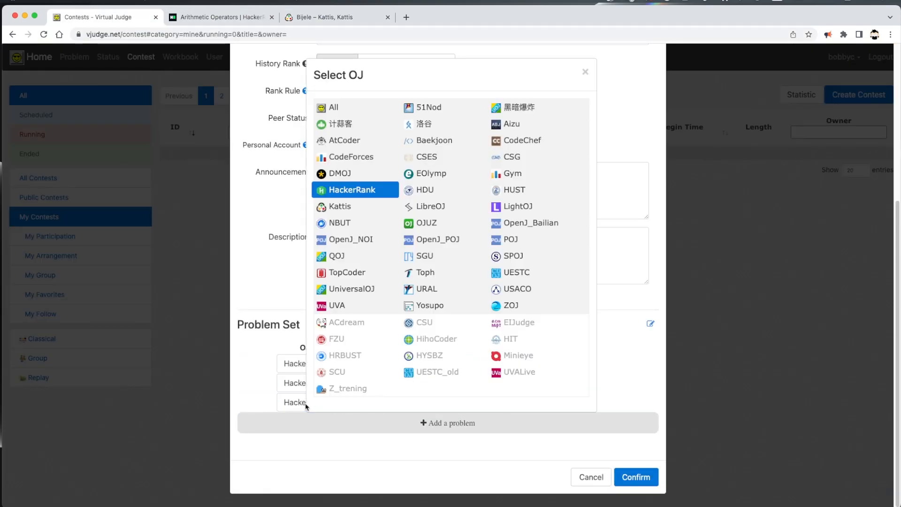
{"action": "left_click", "coordinate": [362, 209]}
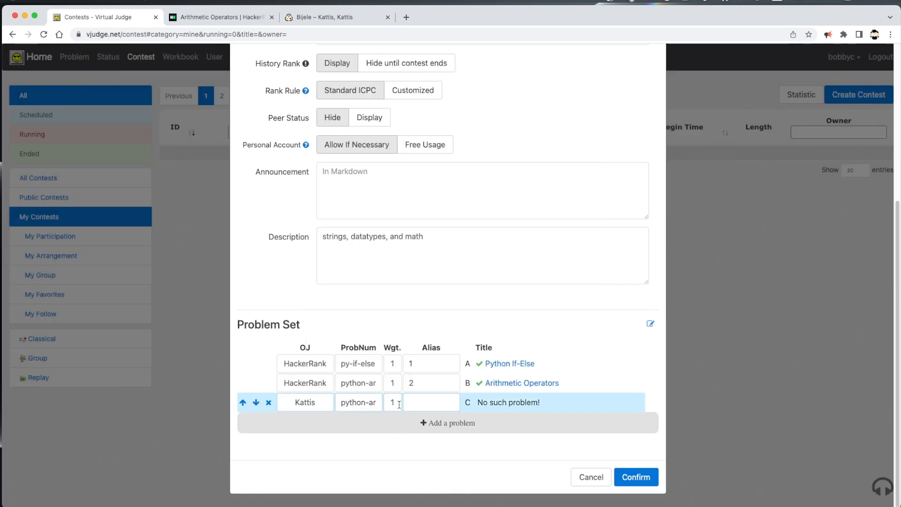
{"action": "triple_click", "coordinate": [339, 403]}
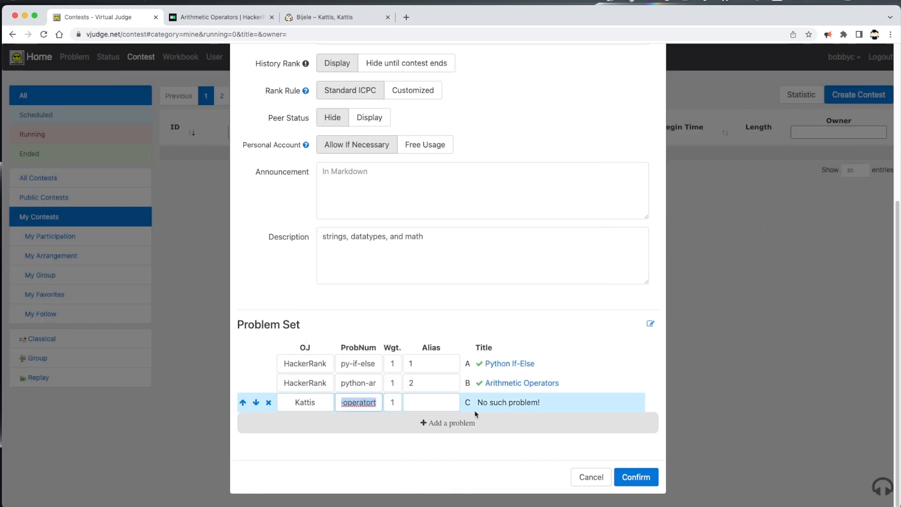
{"action": "type", "text": "bijele"}
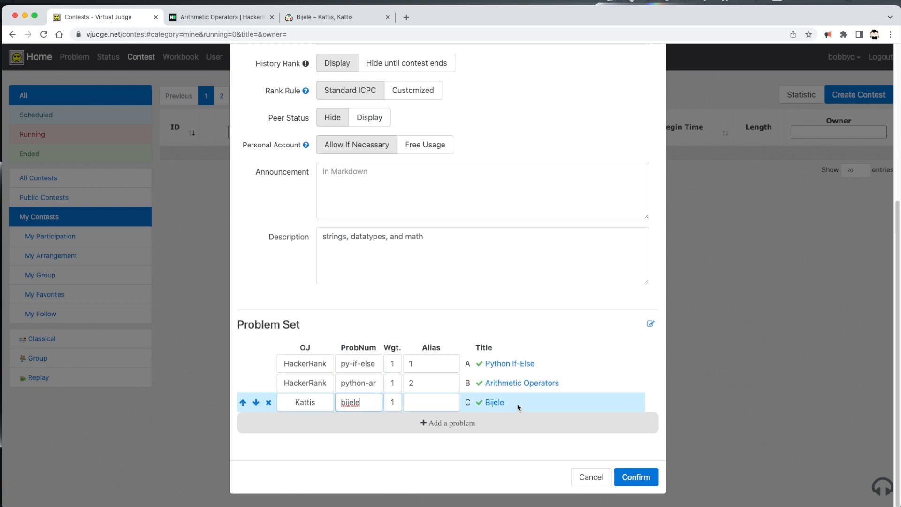
{"action": "left_click", "coordinate": [414, 400]}
{"action": "type", "text": "3"}
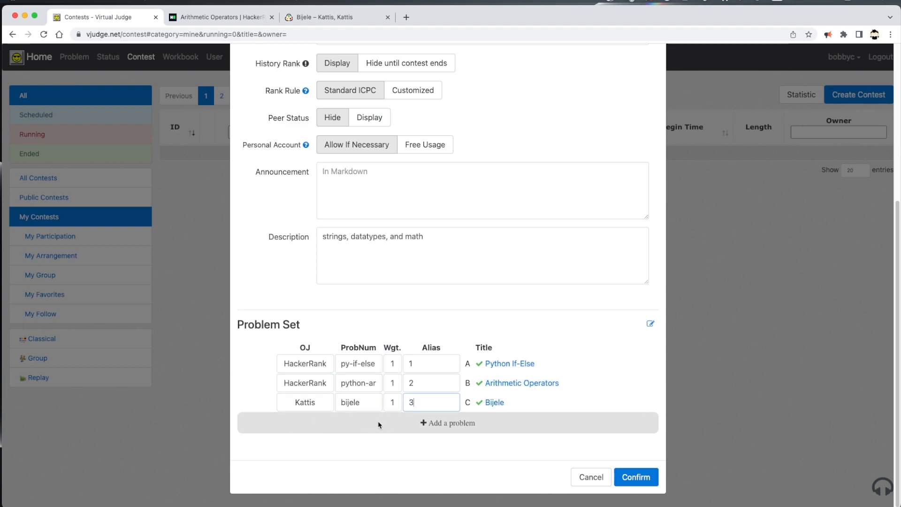
{"action": "left_click", "coordinate": [477, 456]}
{"action": "left_click", "coordinate": [638, 478]}
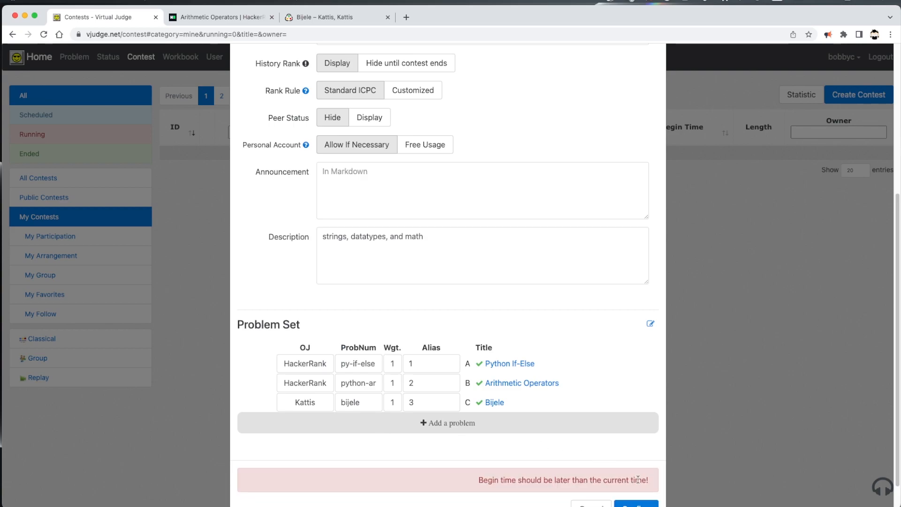
Change the begin time to 14:30:00 and confirm, creating the practice 1 contest.
{"action": "scroll", "coordinate": [540, 435], "scroll_direction": "up", "scroll_amount": 5}
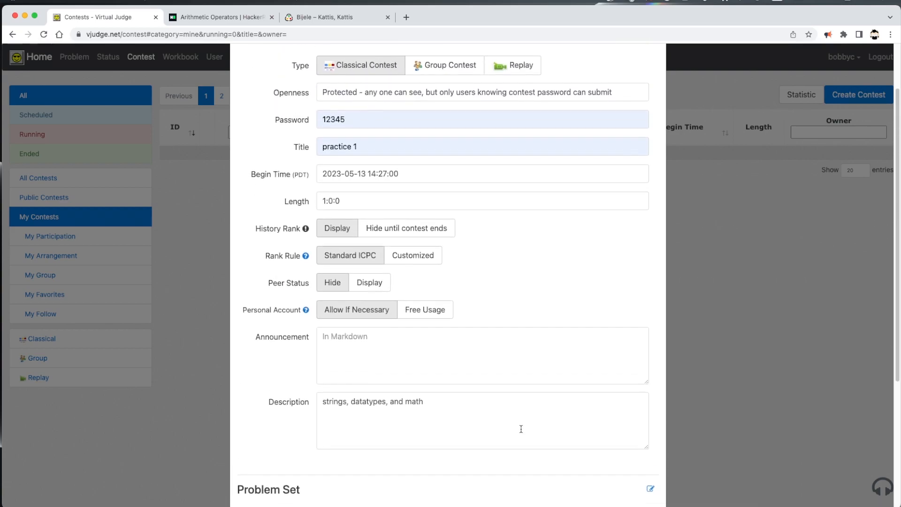
{"action": "left_click", "coordinate": [384, 186]}
{"action": "key", "text": "BackSpace"}
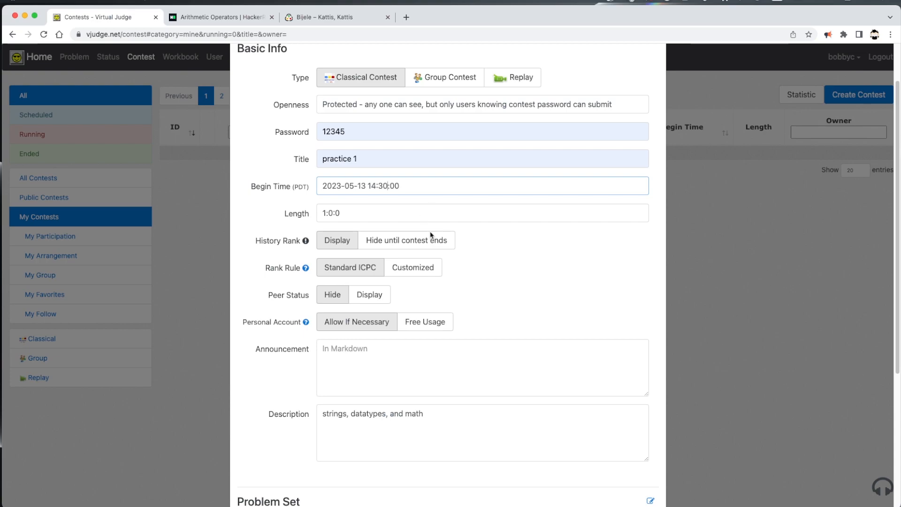
{"action": "scroll", "coordinate": [469, 253], "scroll_direction": "down", "scroll_amount": 5}
{"action": "left_click", "coordinate": [646, 478]}
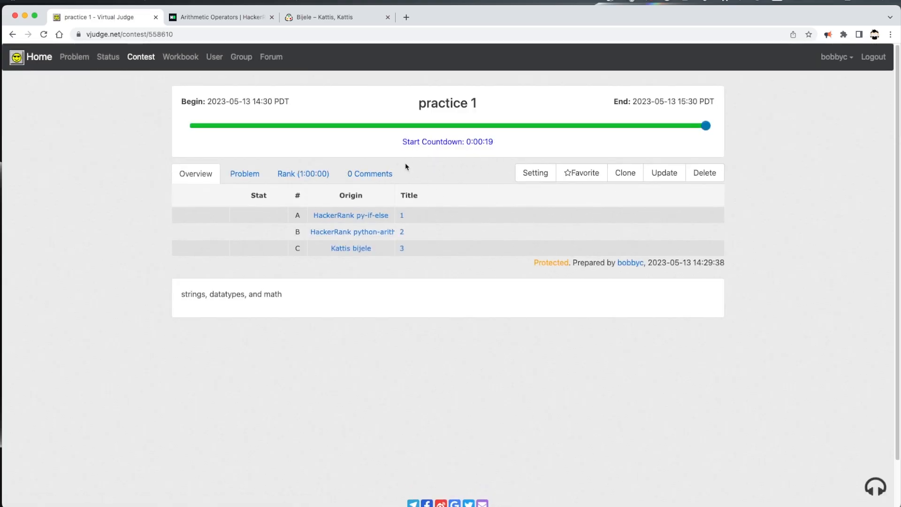
Copy the running practice 1 contest's URL and bring the participant's browser window into view.
{"action": "left_click", "coordinate": [166, 33]}
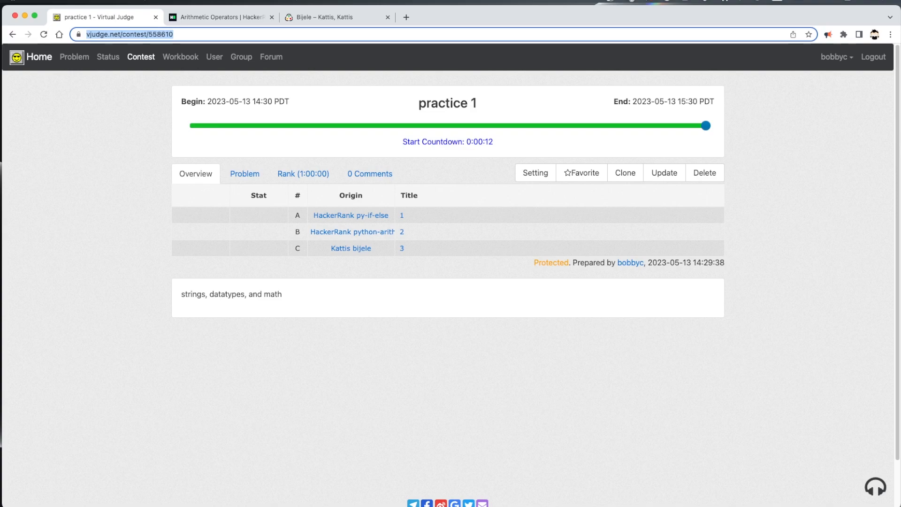
{"action": "key", "text": "super+Tab"}
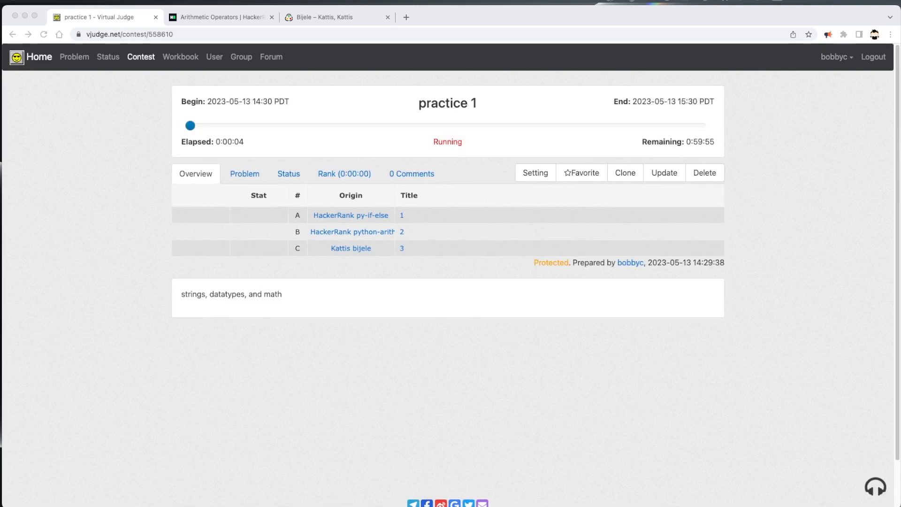
{"action": "left_click_drag", "start_coordinate": [4, 30], "coordinate": [577, 37]}
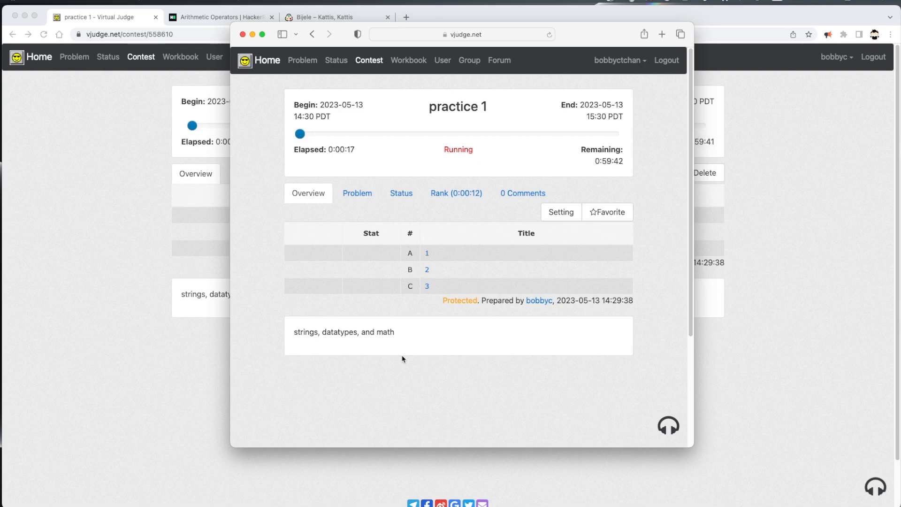
In the widened participant browser, open problem A - 1 and bring up its submission form.
{"action": "left_click", "coordinate": [427, 255]}
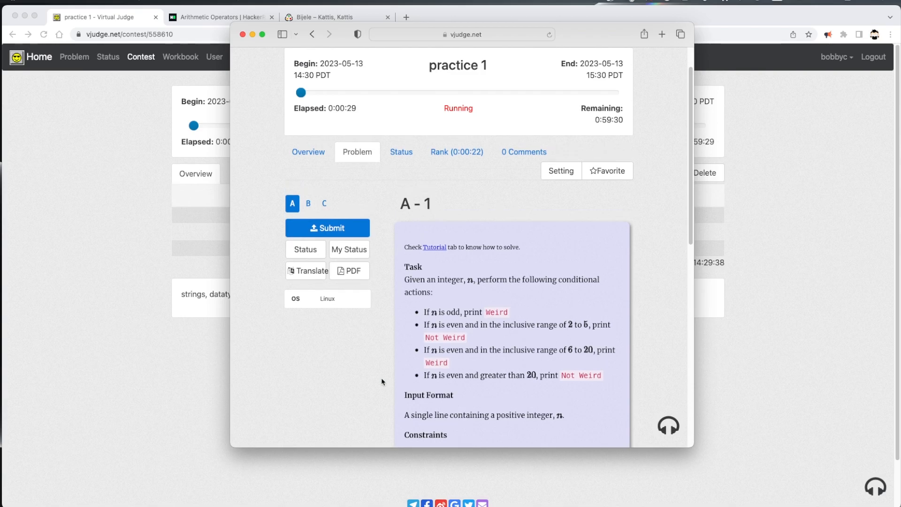
{"action": "left_click_drag", "start_coordinate": [231, 361], "coordinate": [58, 337]}
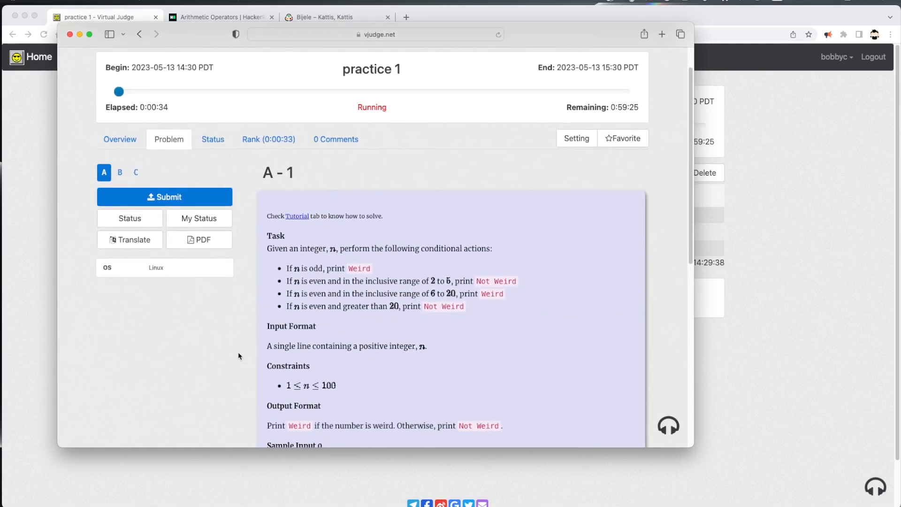
{"action": "scroll", "coordinate": [296, 371], "scroll_direction": "up", "scroll_amount": 2}
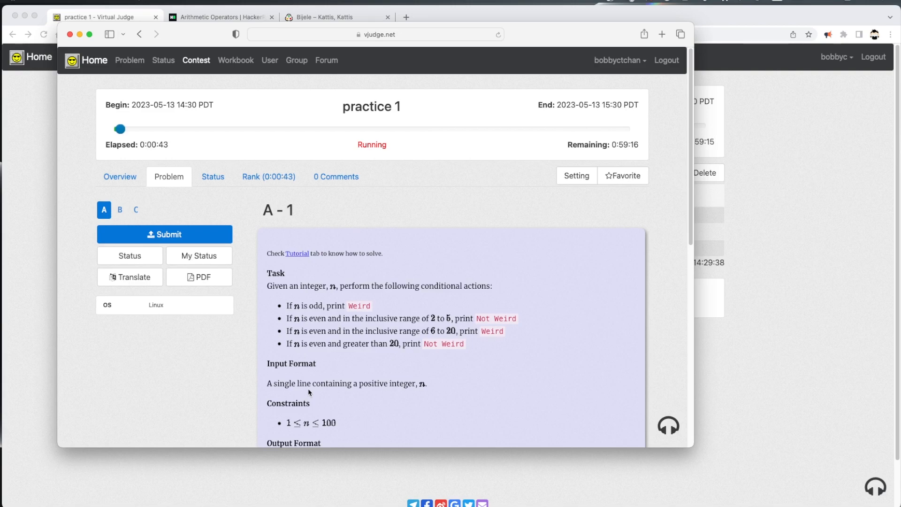
{"action": "left_click", "coordinate": [173, 235]}
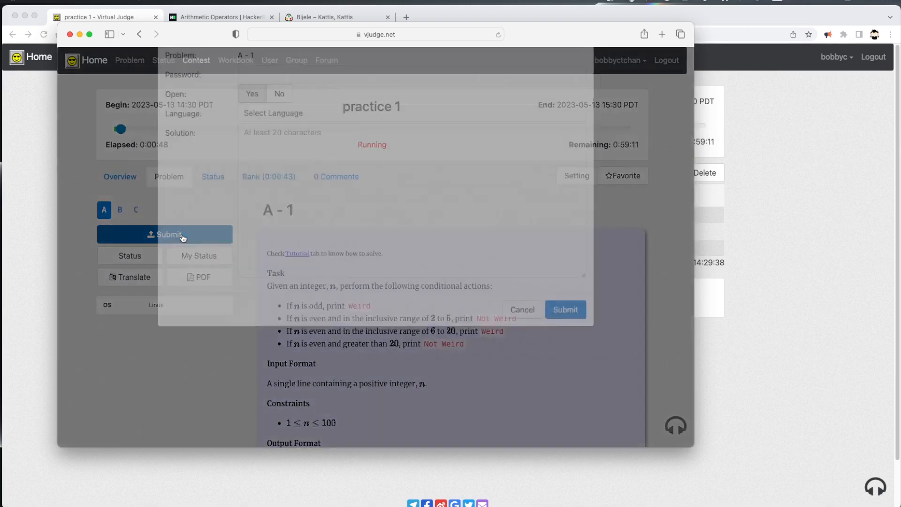
Enter the contest password, choose python3, and type print("hell as the solution.
{"action": "left_click", "coordinate": [266, 127]}
{"action": "type", "text": "12345"}
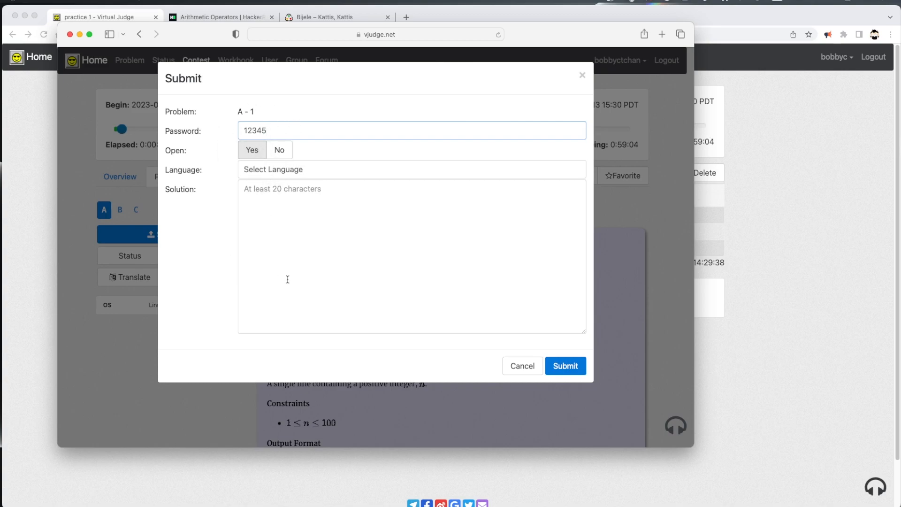
{"action": "left_click", "coordinate": [313, 171]}
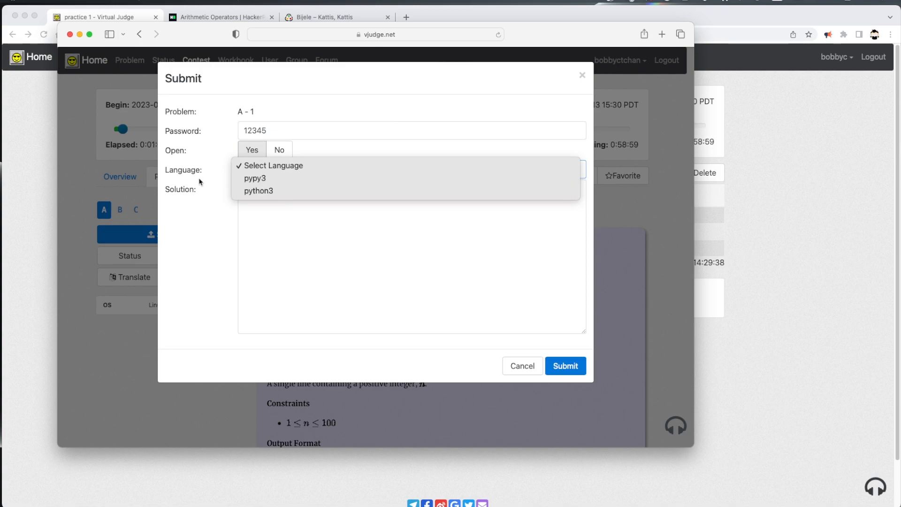
{"action": "left_click", "coordinate": [282, 190]}
{"action": "left_click", "coordinate": [302, 244]}
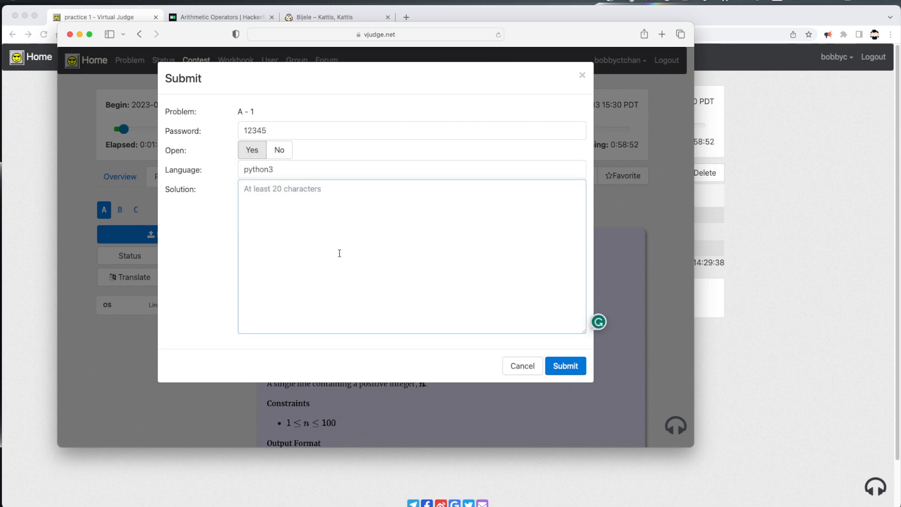
{"action": "type", "text": "print(\"hello"}
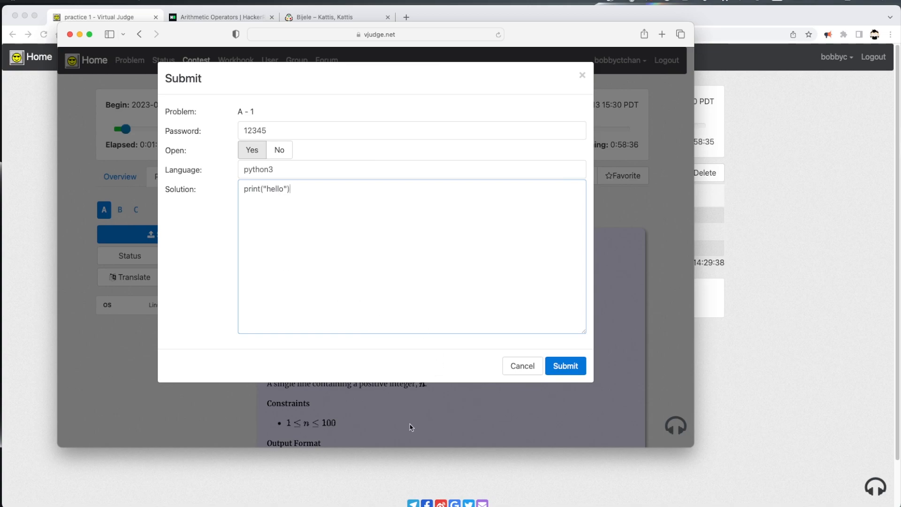
Submit the solution, see it rejected as under 20 characters, and cancel the form.
{"action": "left_click", "coordinate": [570, 366]}
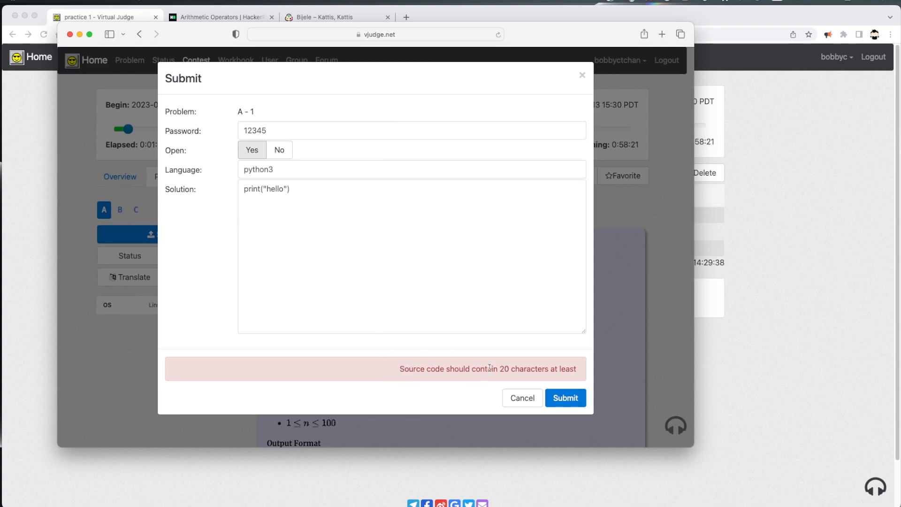
{"action": "left_click", "coordinate": [529, 400]}
{"action": "scroll", "coordinate": [263, 367], "scroll_direction": "down", "scroll_amount": 10}
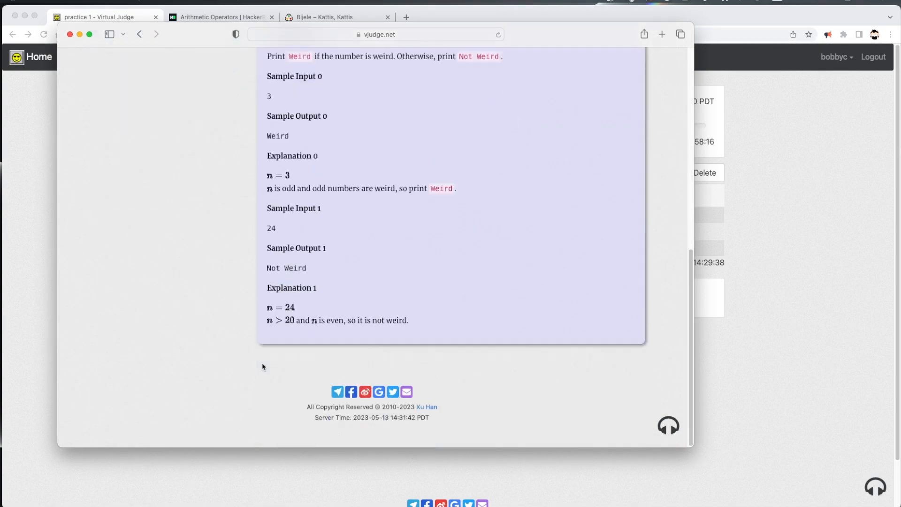
View problem B - 2, check the Rank standings, then go back to the Overview.
{"action": "scroll", "coordinate": [308, 379], "scroll_direction": "up", "scroll_amount": 10}
{"action": "scroll", "coordinate": [303, 379], "scroll_direction": "down", "scroll_amount": 3}
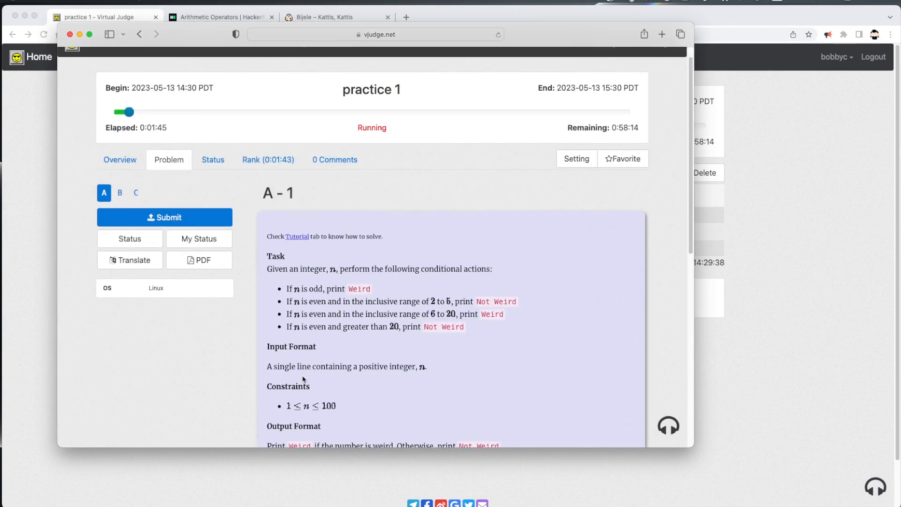
{"action": "scroll", "coordinate": [303, 379], "scroll_direction": "up", "scroll_amount": 2}
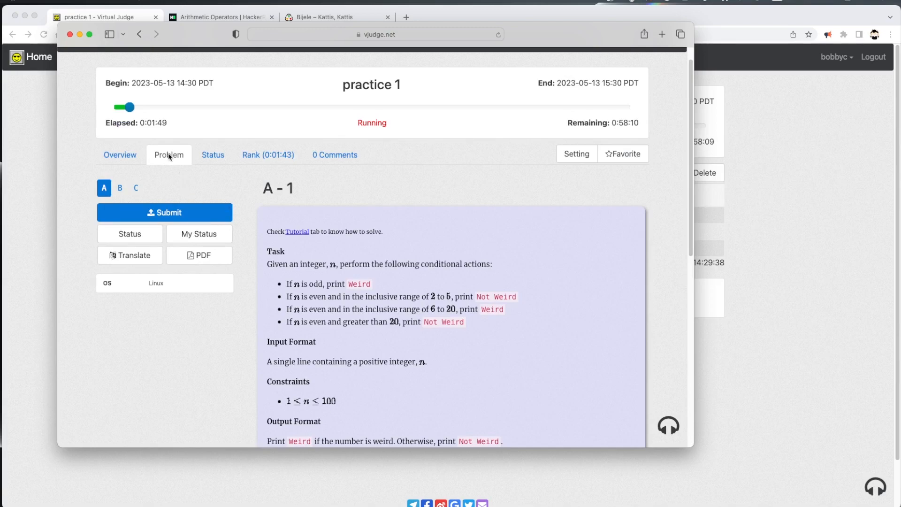
{"action": "left_click", "coordinate": [120, 190]}
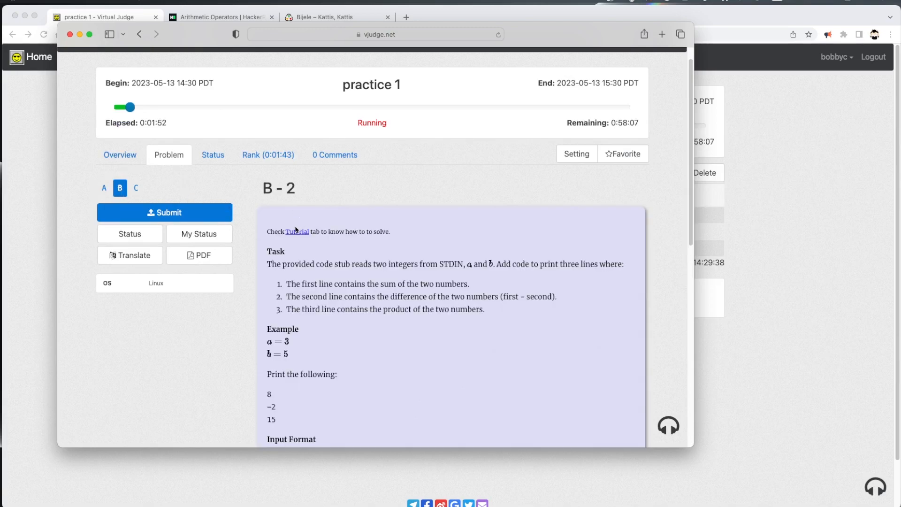
{"action": "left_click", "coordinate": [269, 156]}
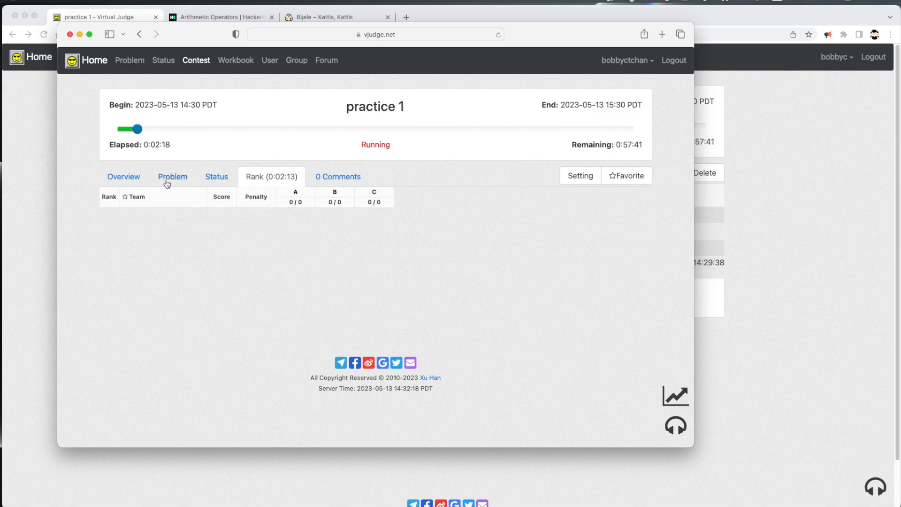
{"action": "left_click", "coordinate": [122, 181]}
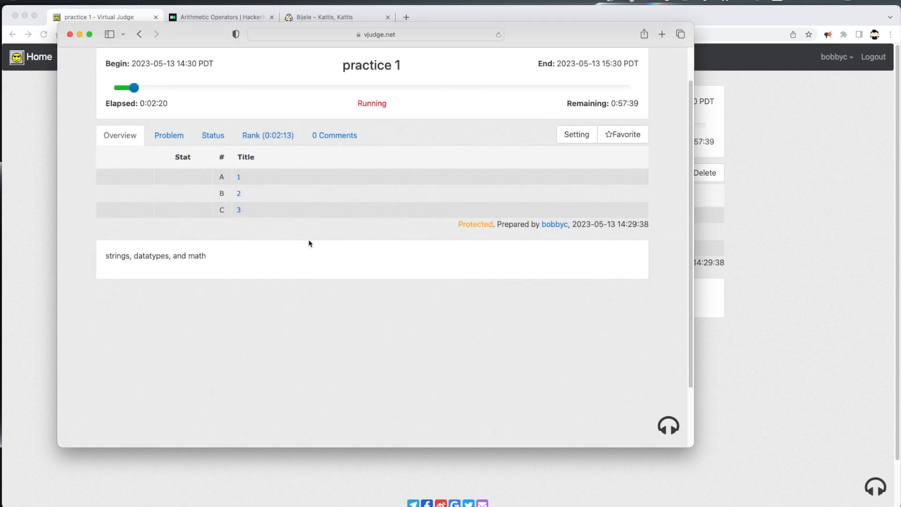